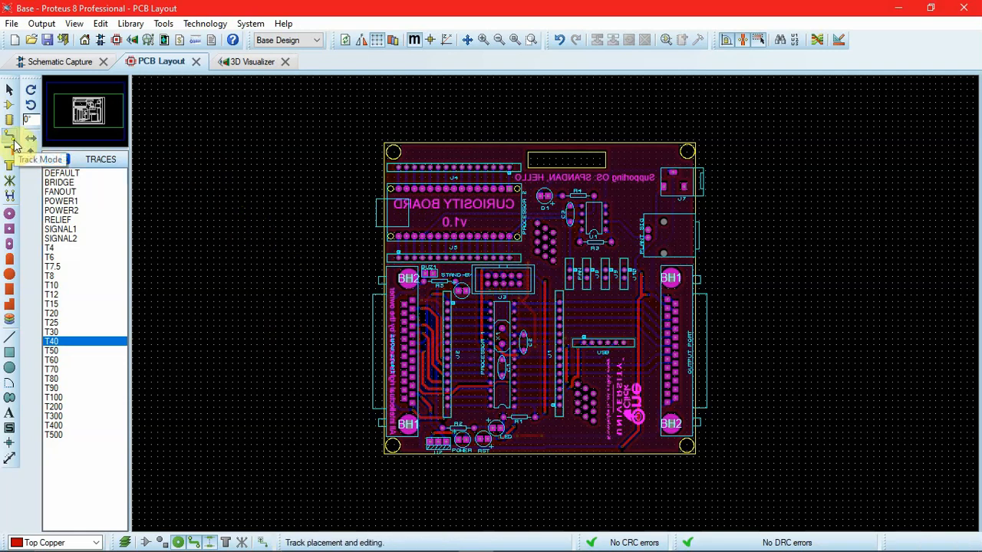
# Step: Review the selectable copper layers and use the Stackup Wizard to give the board 4 copper layers
pyautogui.click(93, 542)
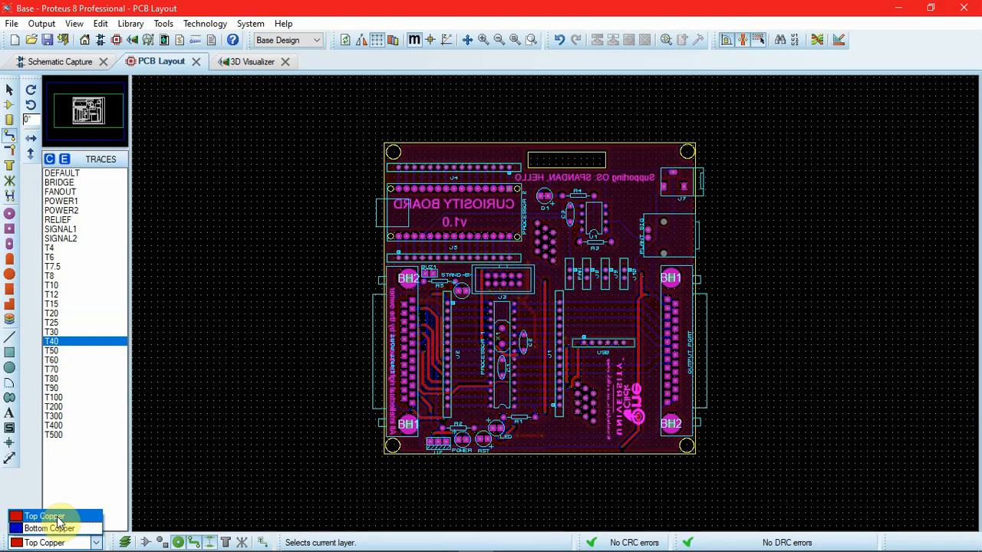
pyautogui.click(282, 391)
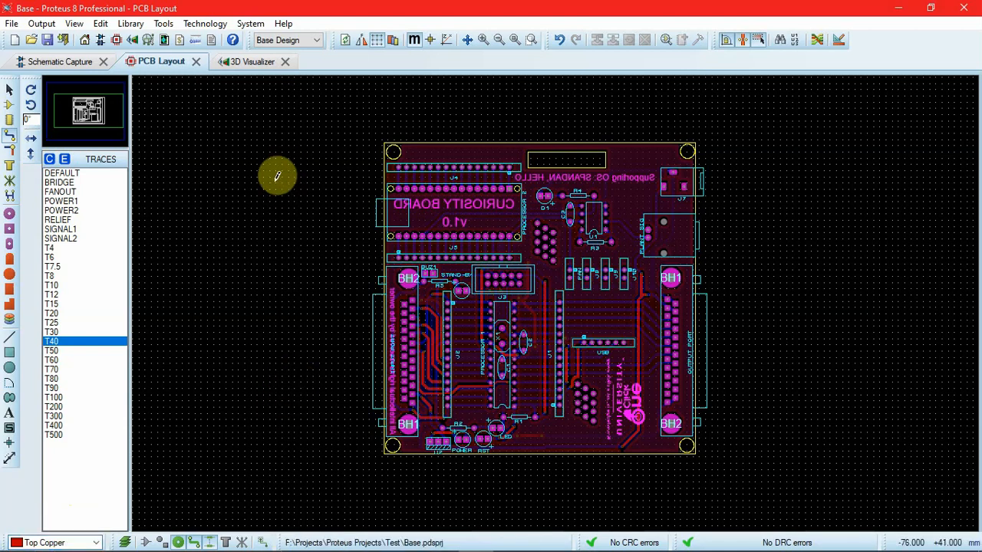
pyautogui.click(211, 26)
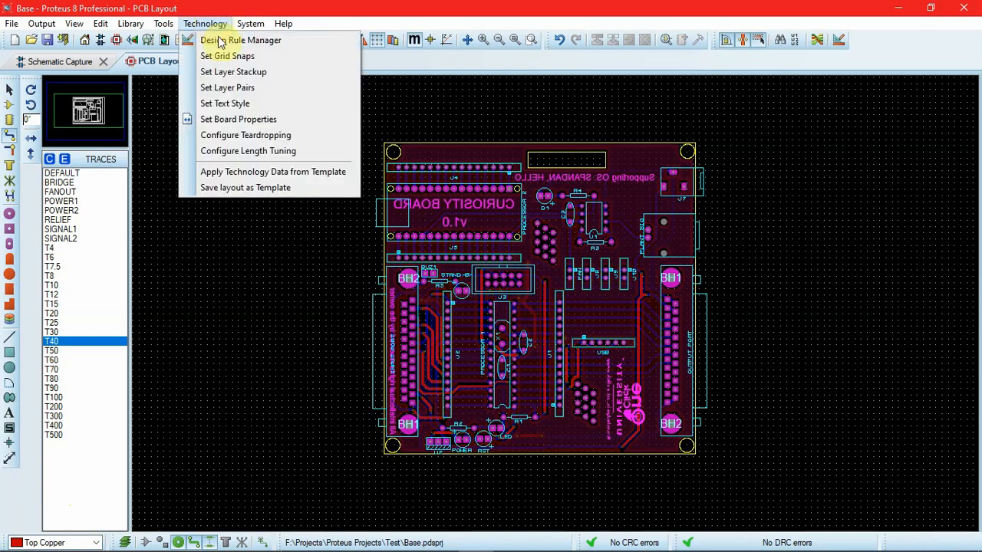
pyautogui.click(240, 76)
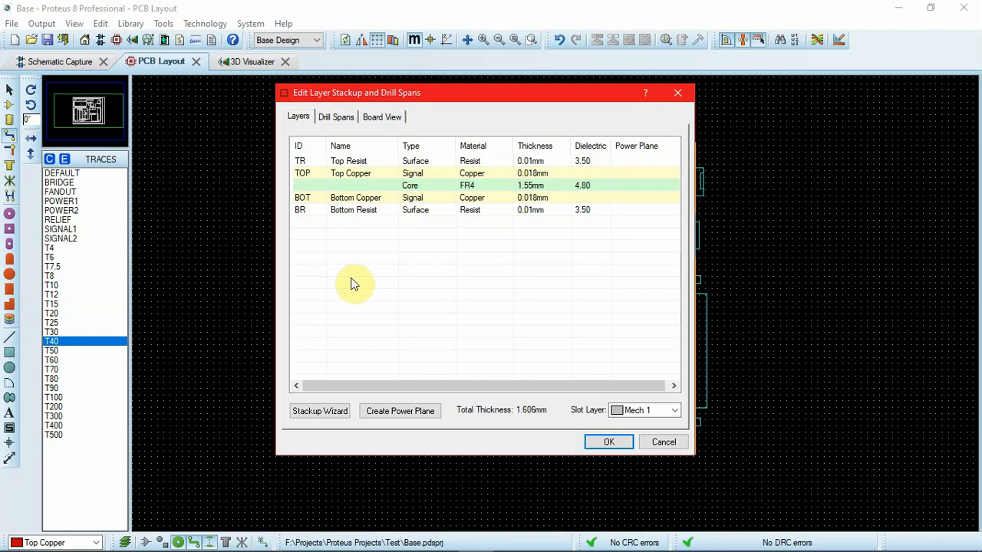
pyautogui.click(319, 411)
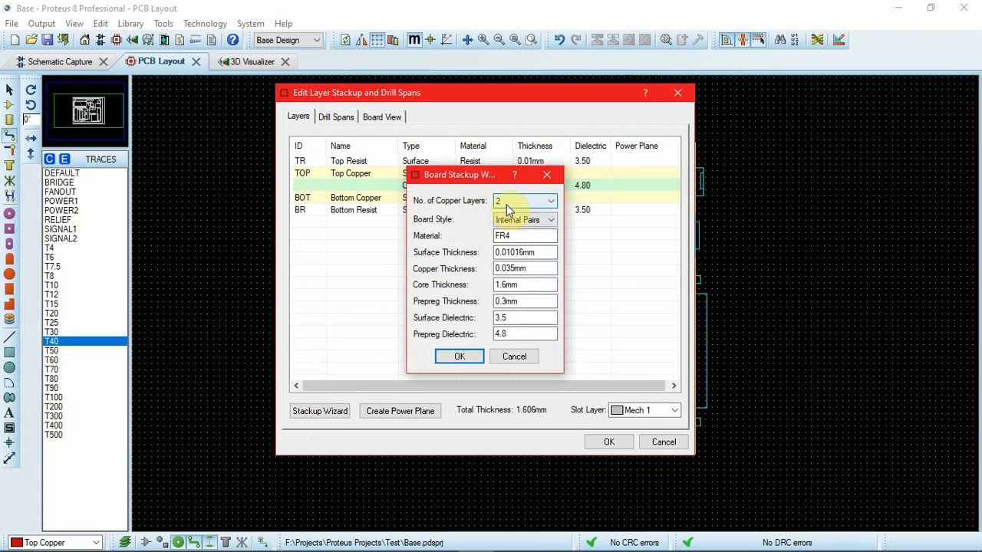
pyautogui.click(527, 206)
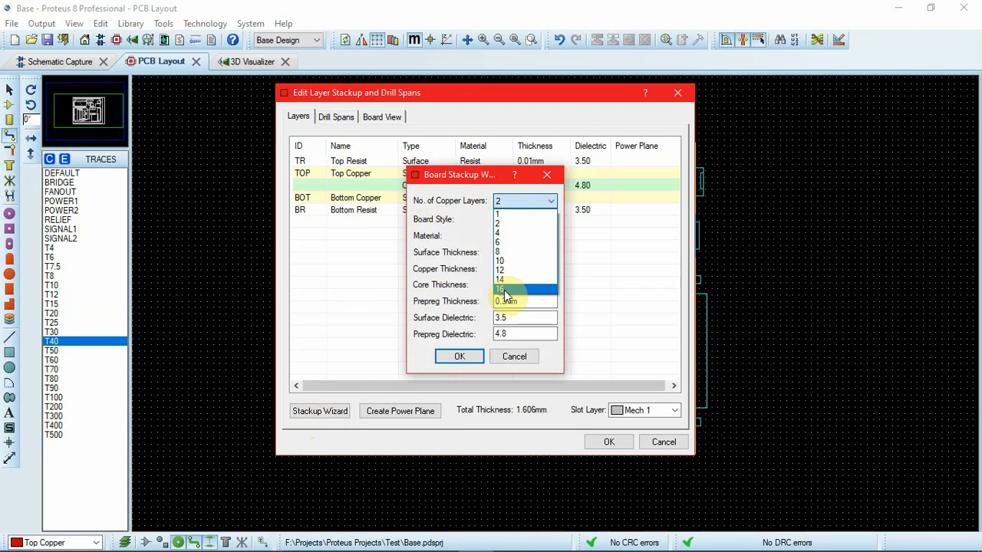
pyautogui.click(502, 234)
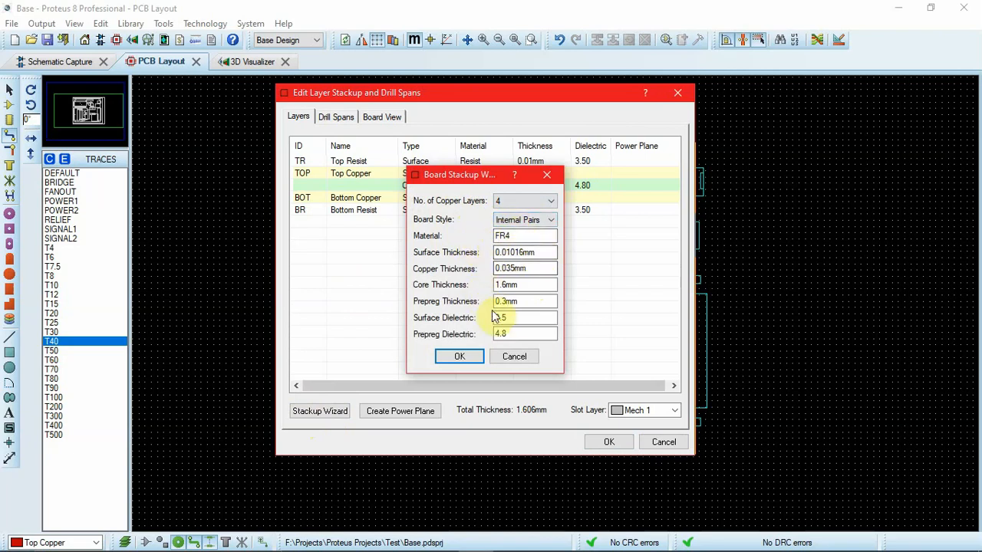
pyautogui.click(464, 356)
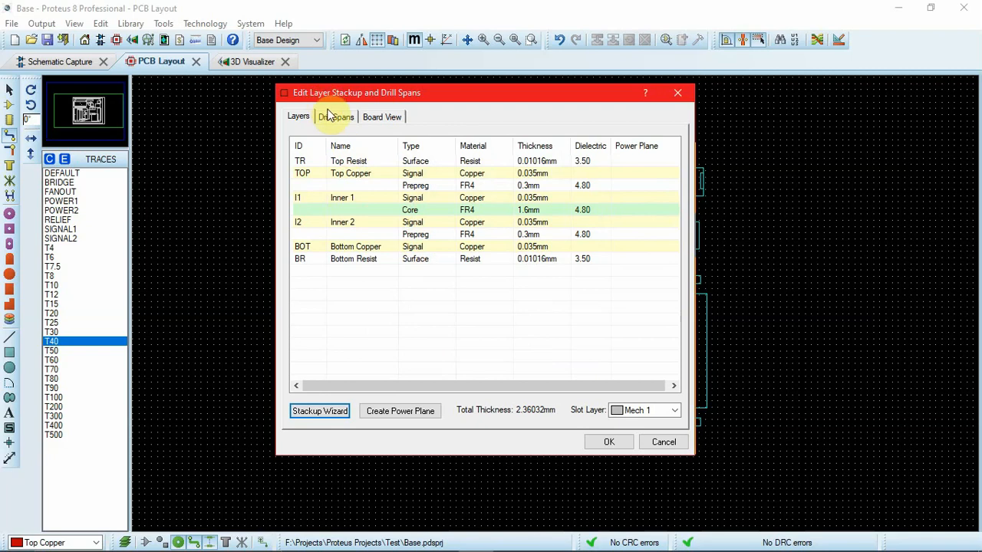
# Step: Create drill spans from the board cores and inspect them in the board cross-section
pyautogui.click(332, 117)
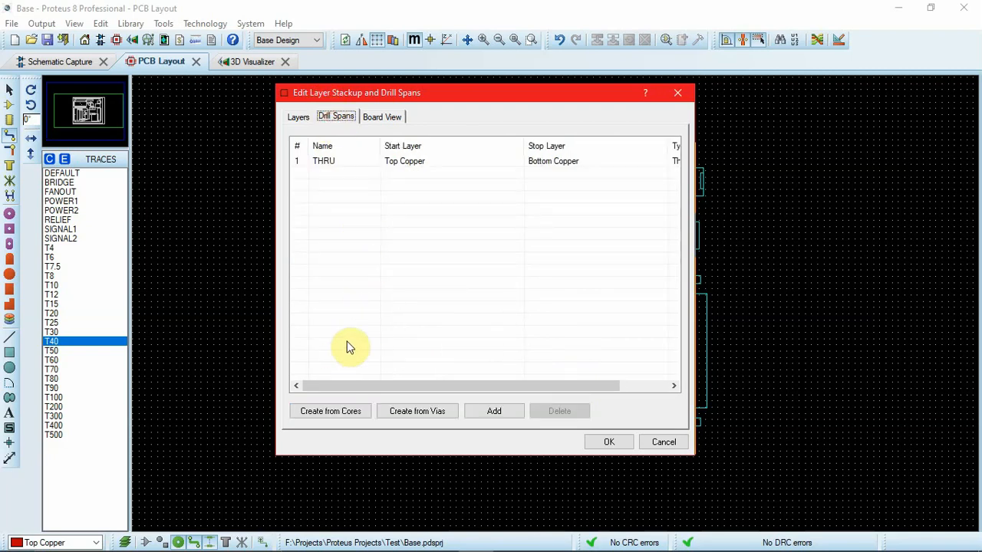
pyautogui.click(376, 120)
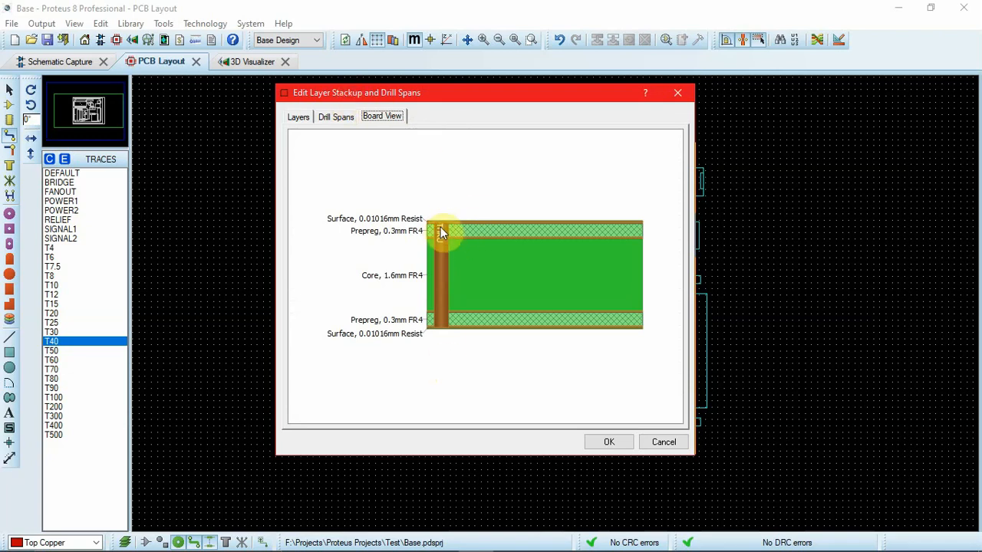
pyautogui.click(344, 119)
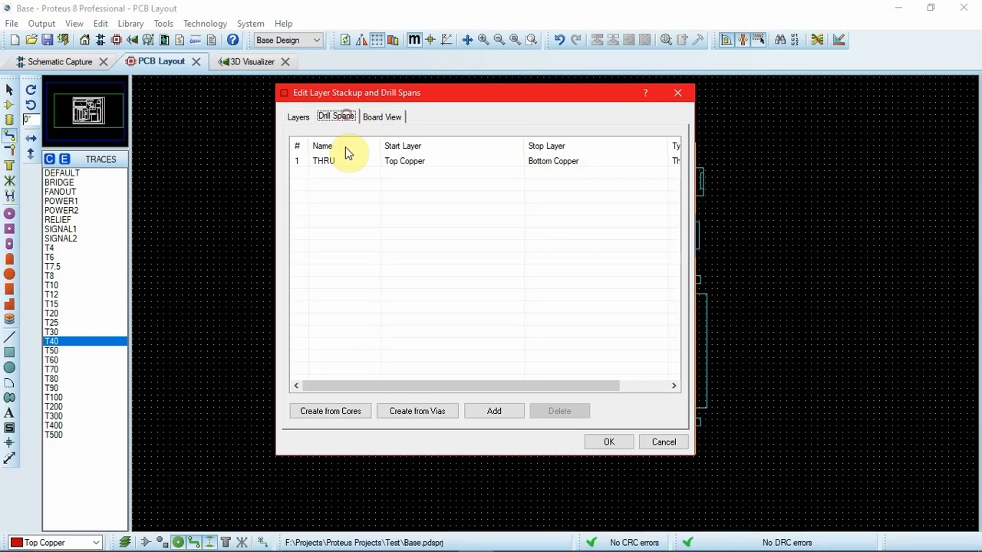
pyautogui.click(330, 417)
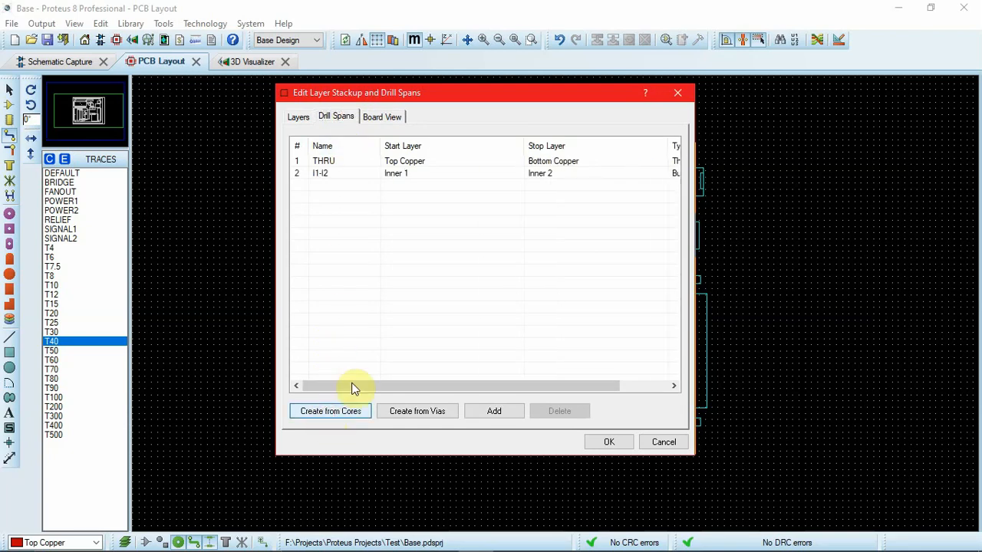
pyautogui.click(382, 118)
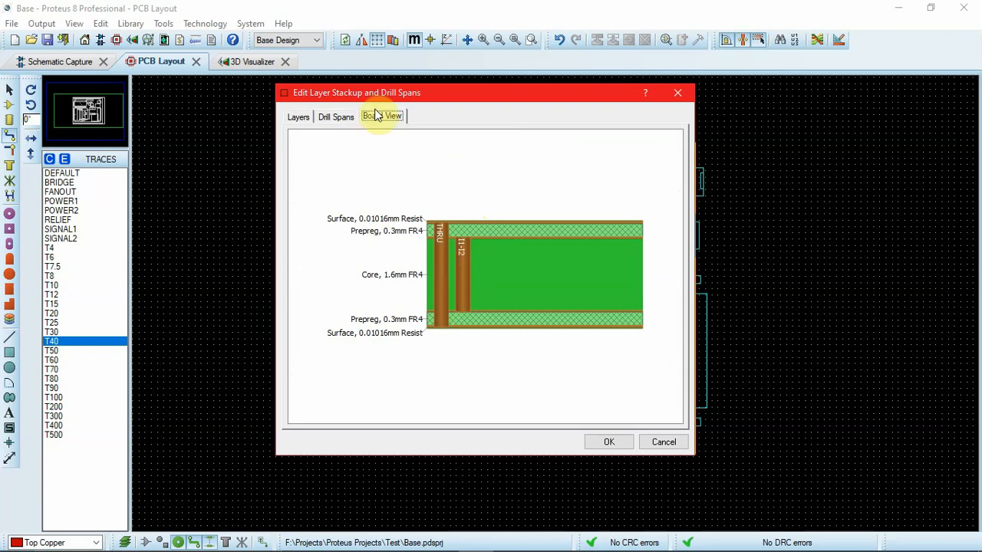
# Step: Add a drill span from Top Copper to Inner 2, check it in the board cross-section, and apply the stackup
pyautogui.click(338, 121)
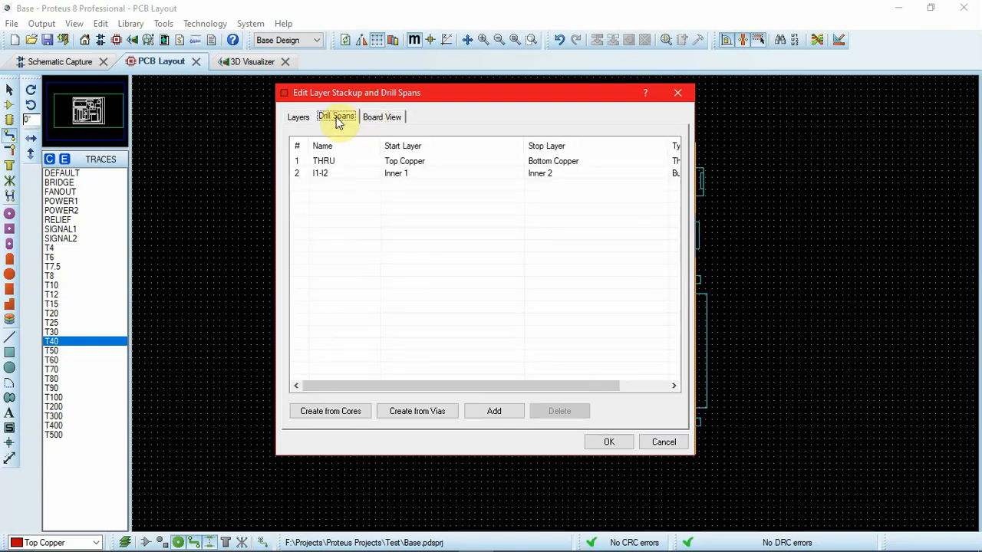
pyautogui.click(495, 413)
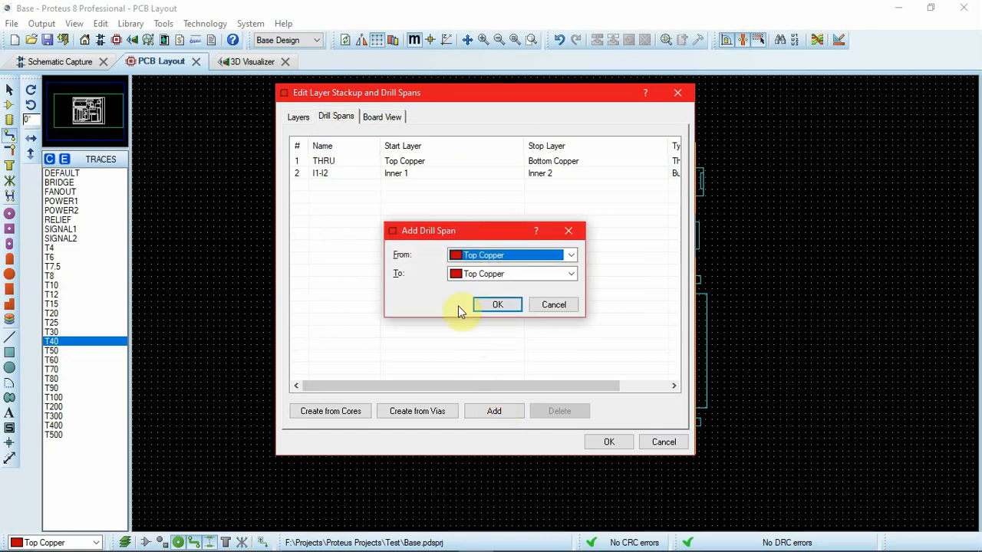
pyautogui.click(526, 275)
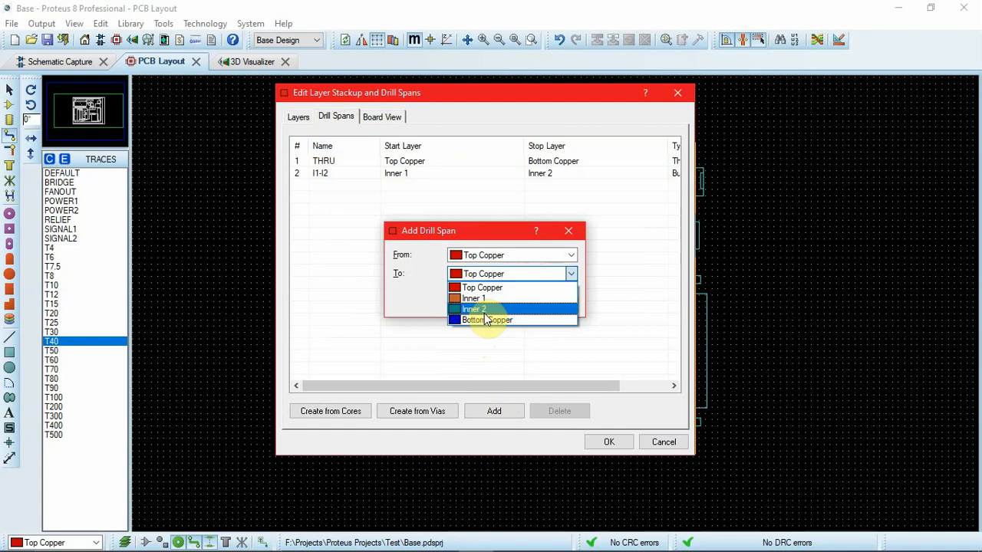
pyautogui.click(485, 311)
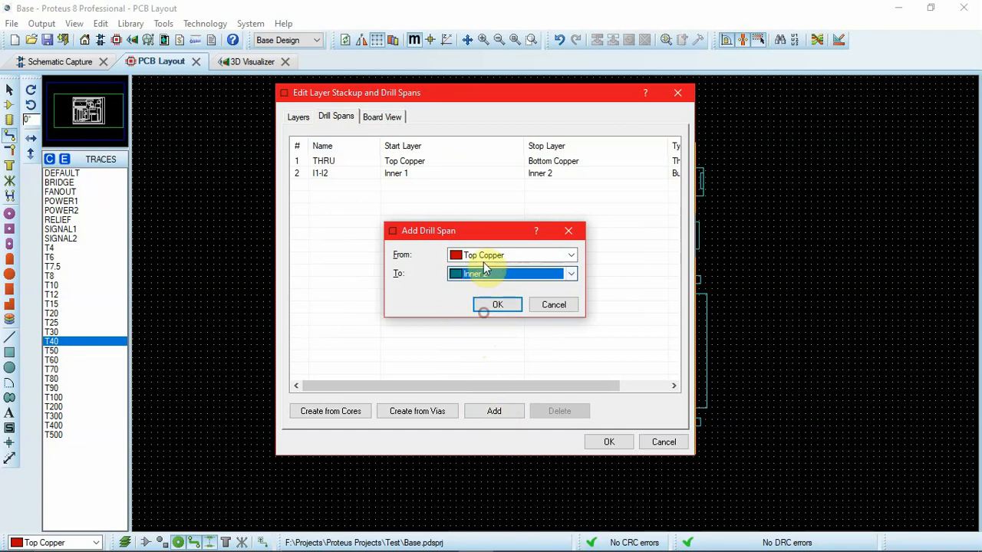
pyautogui.click(497, 306)
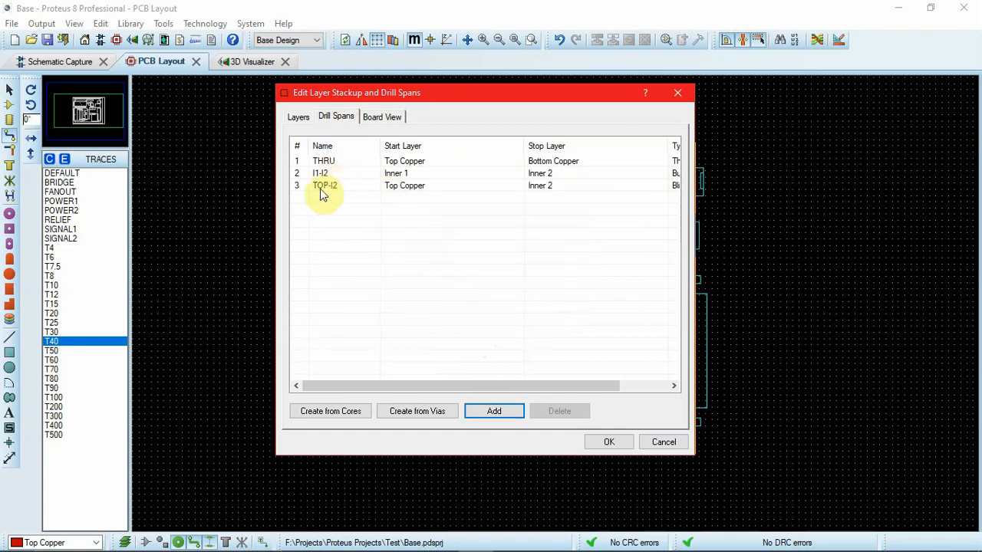
pyautogui.click(380, 117)
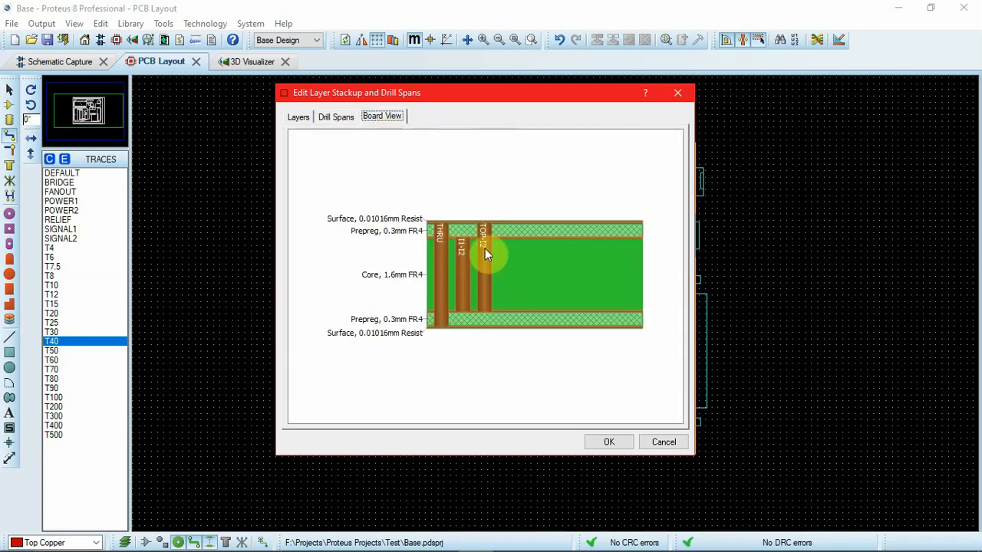
pyautogui.click(612, 439)
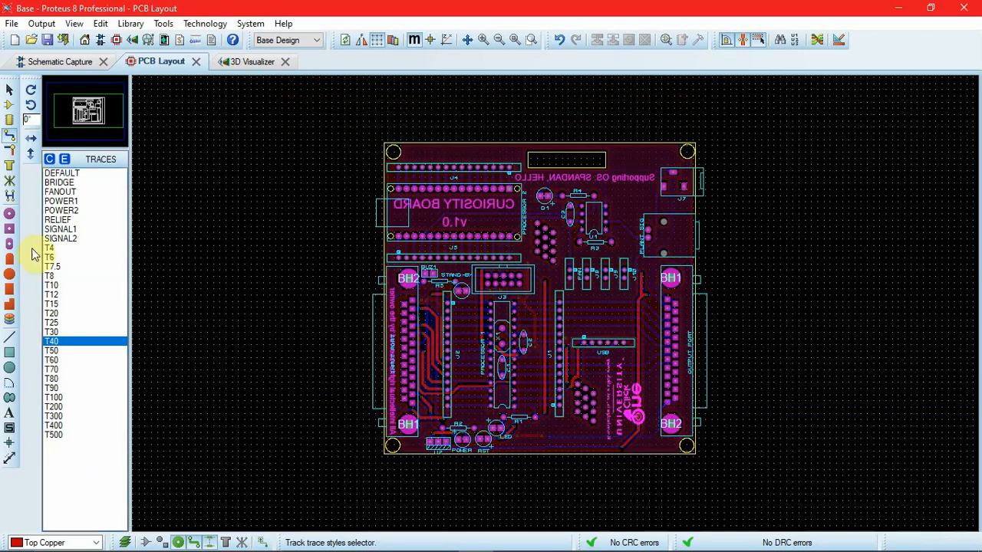
# Step: Check which copper layers can be selected as the current layer
pyautogui.click(95, 543)
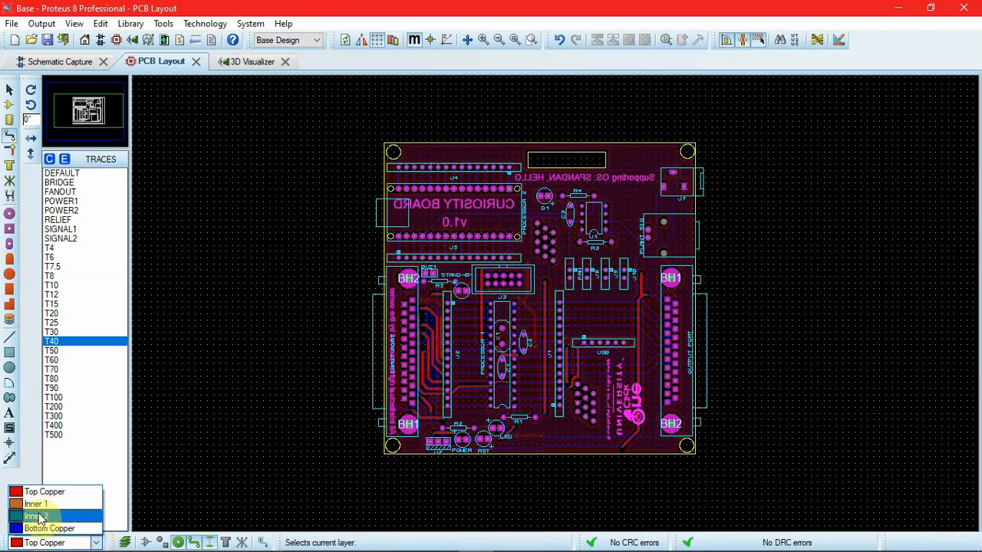
pyautogui.click(187, 468)
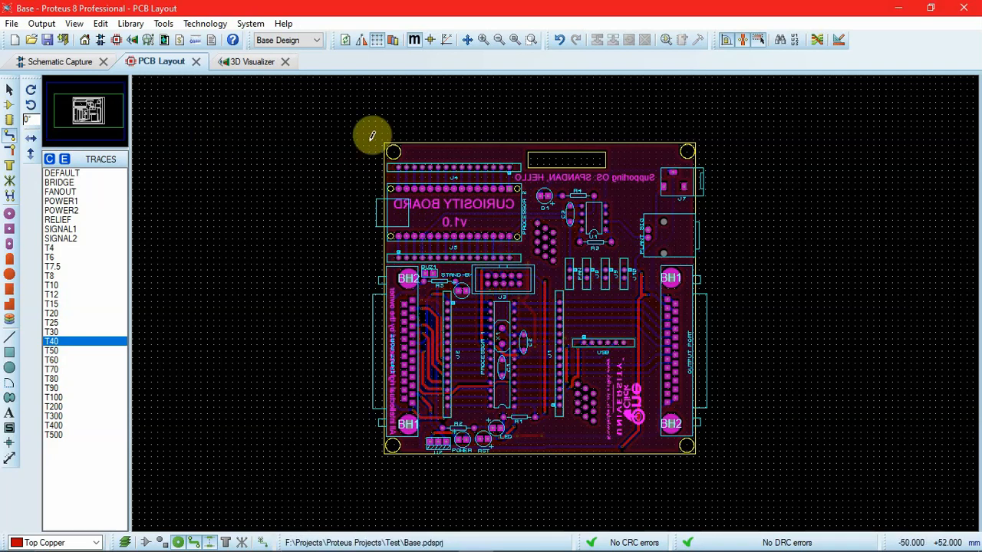
# Step: In the Design Rule Manager, set the POWER net class trace style to T40 and apply the change
pyautogui.click(217, 23)
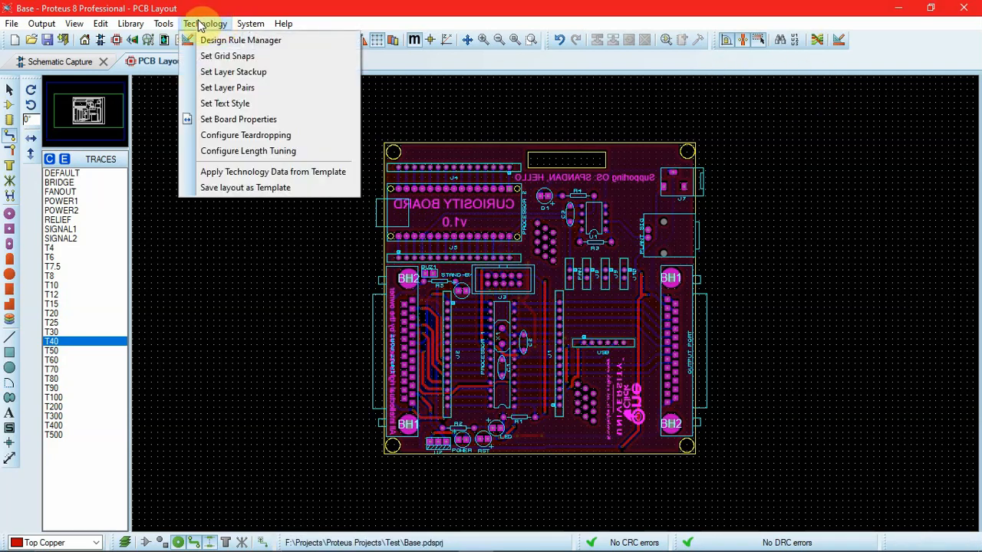
pyautogui.click(209, 25)
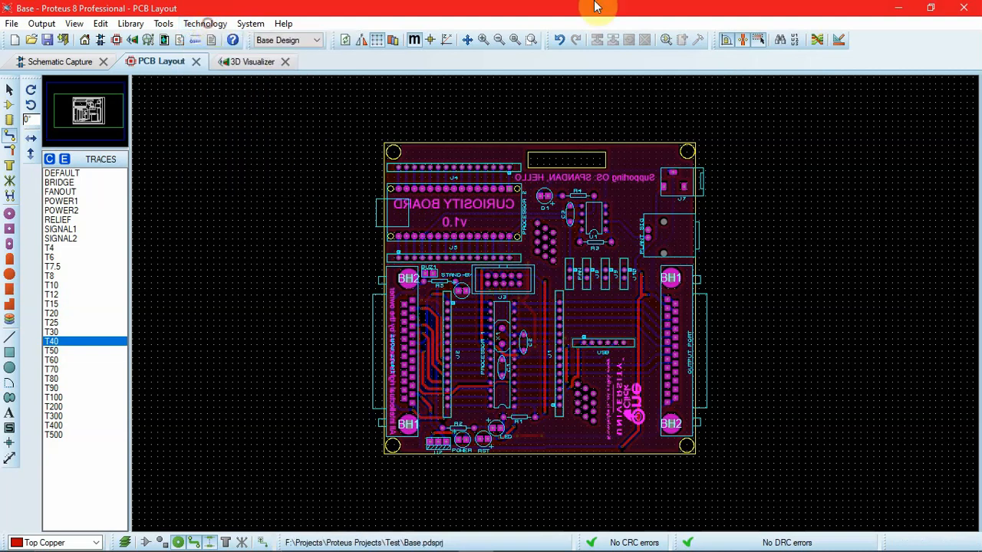
pyautogui.click(840, 41)
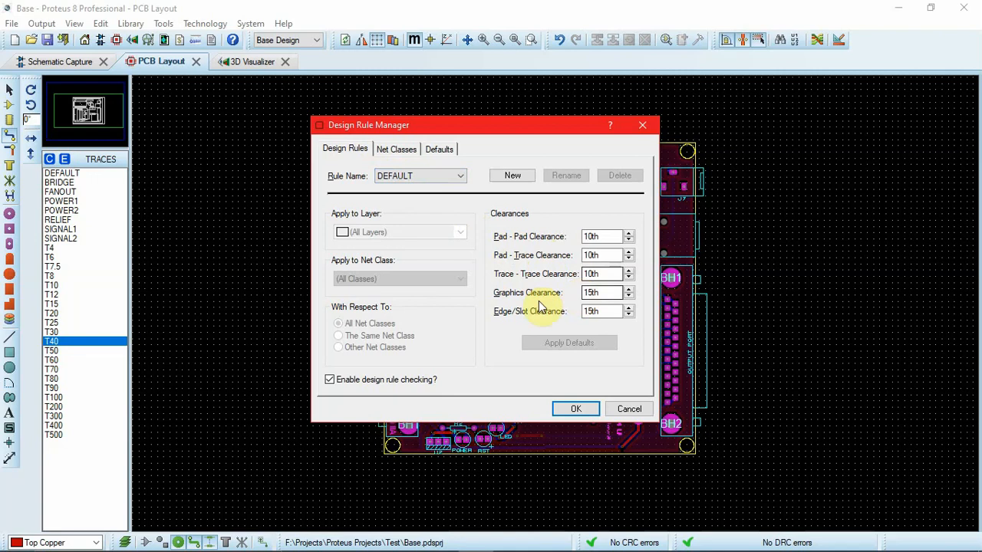
pyautogui.click(392, 150)
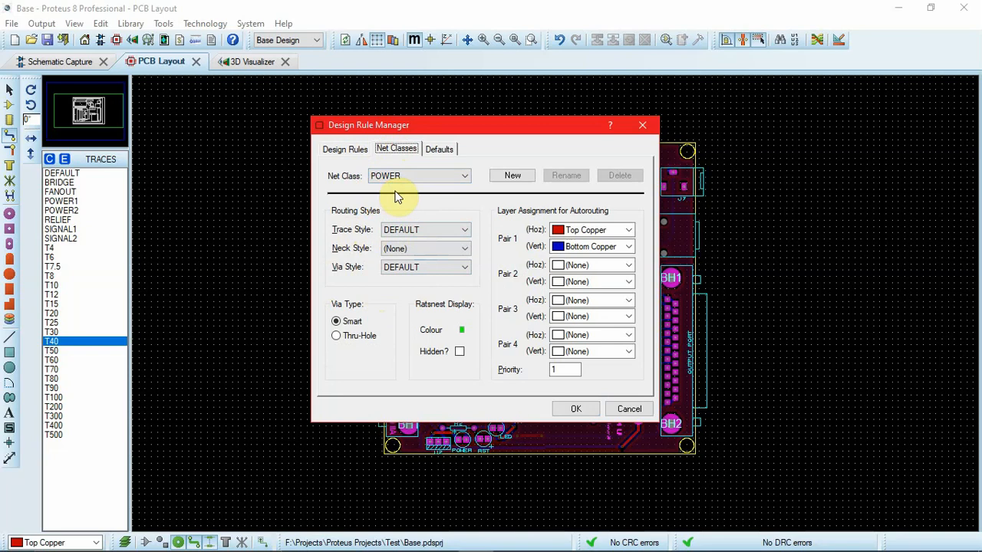
pyautogui.click(414, 228)
pyautogui.scroll(-4, 410, 284)
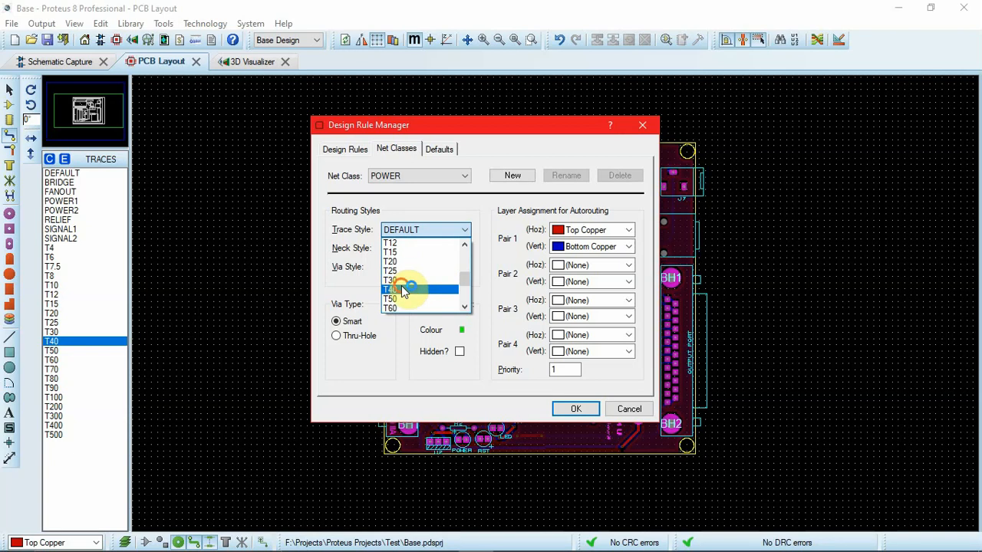
pyautogui.click(409, 289)
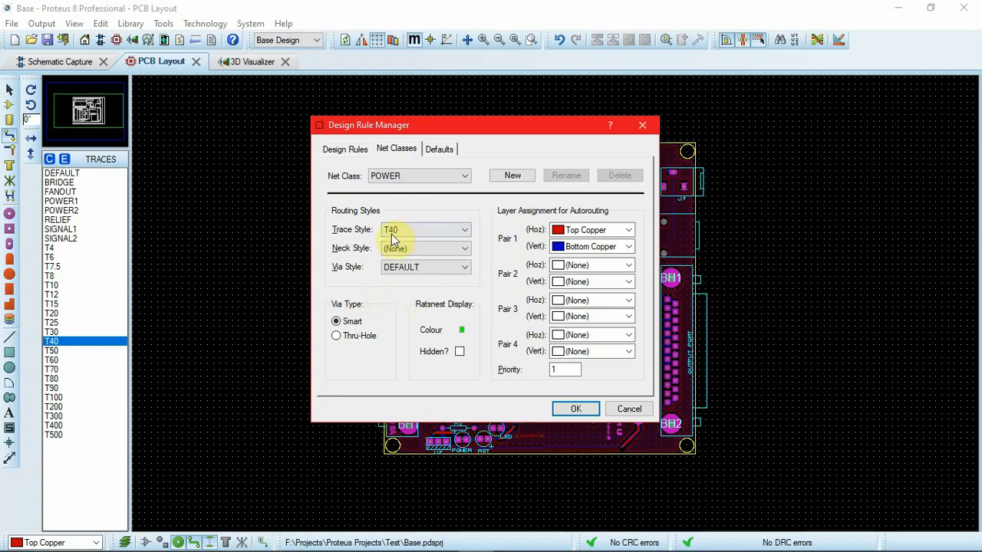
pyautogui.click(575, 408)
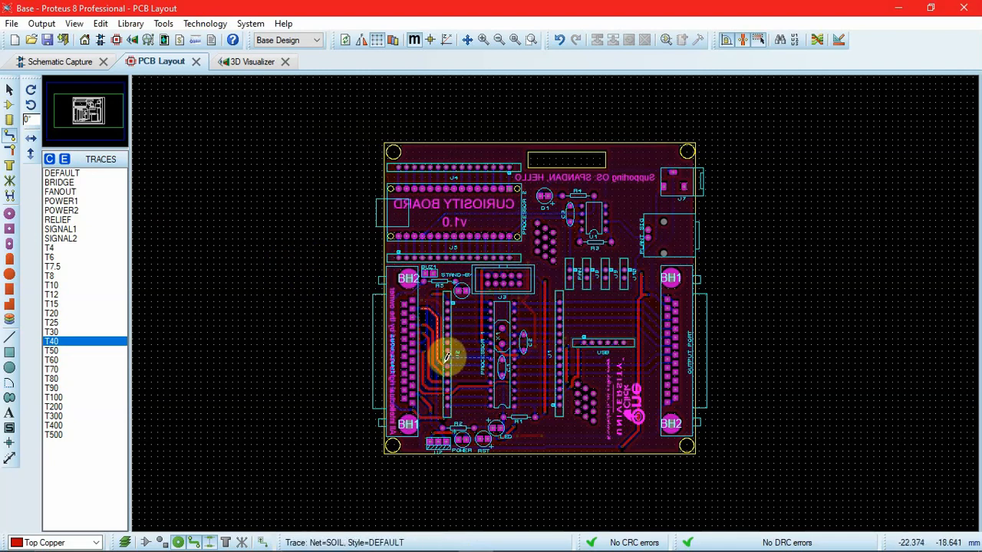
# Step: Route a curved Bottom Copper trace on net #00114 from its existing bend to pin 19 of Processor 2
pyautogui.click(418, 239)
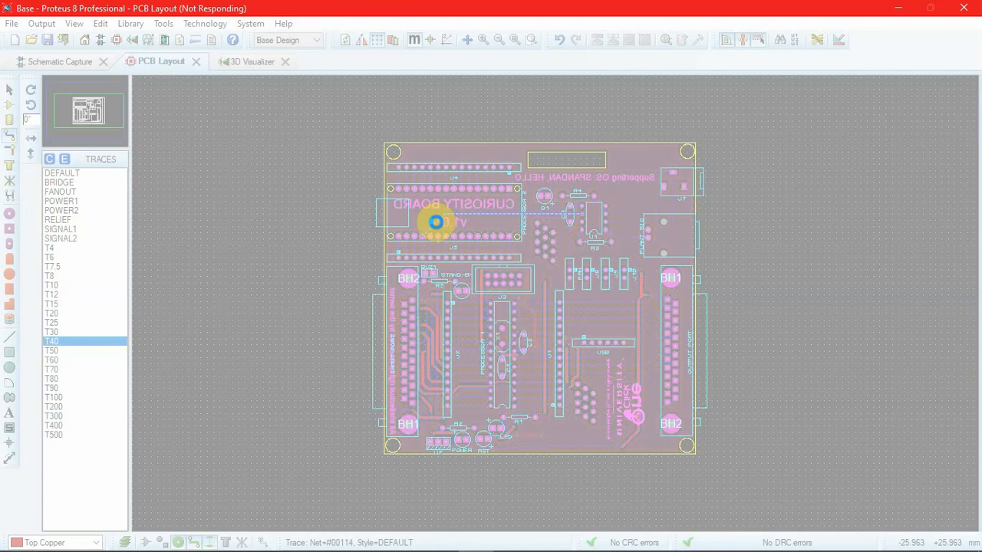
pyautogui.scroll(2, 355, 171)
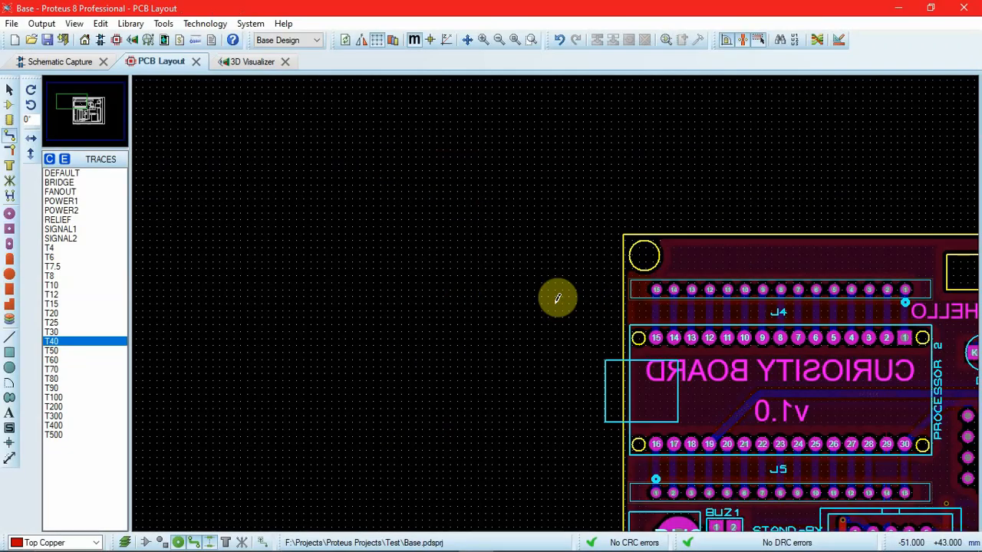
pyautogui.click(766, 390)
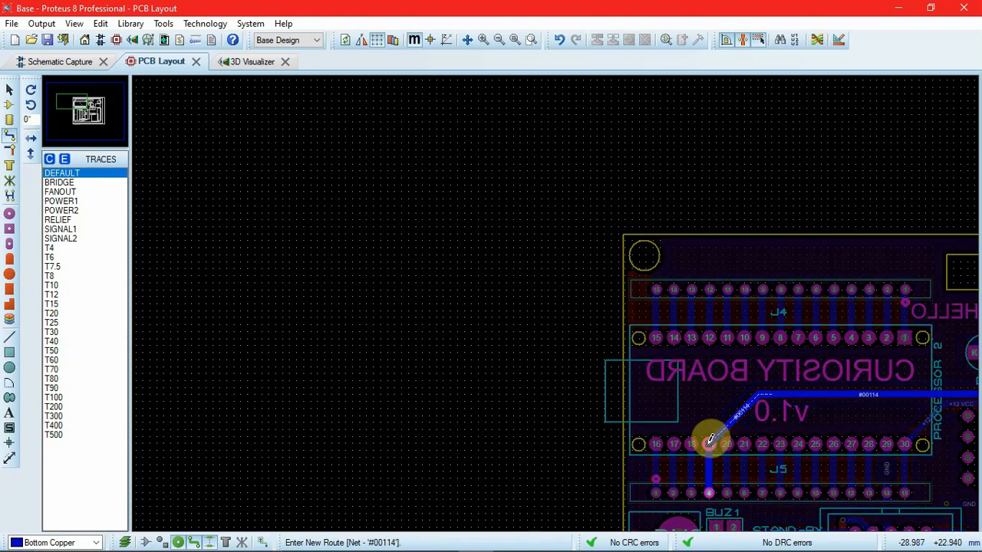
pyautogui.press('ctrl')
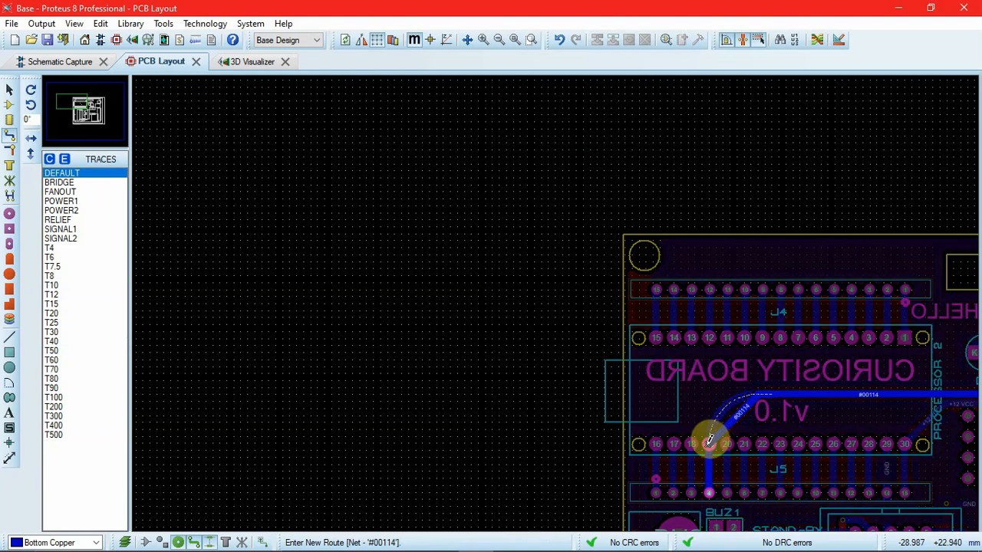
pyautogui.click(710, 440)
pyautogui.rightClick(709, 441)
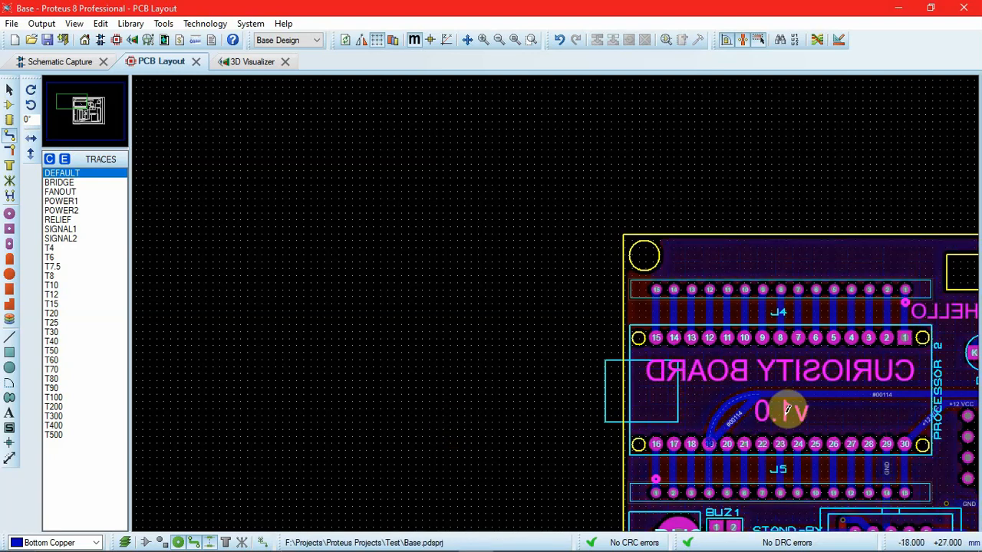
pyautogui.scroll(1, 735, 406)
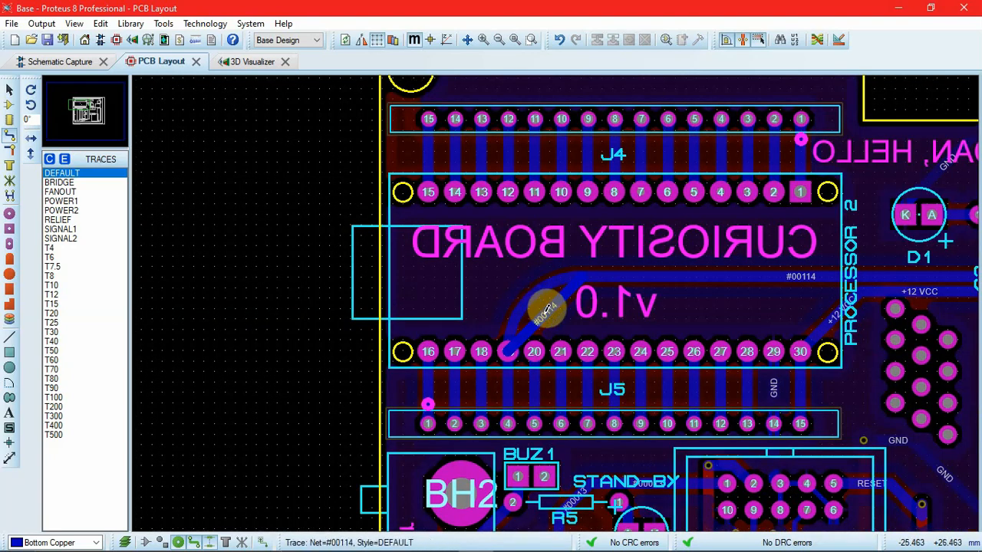
# Step: Delete the old straight diagonal segment of net #00114 next to pin 19 of Processor 2
pyautogui.rightClick(546, 312)
pyautogui.rightClick(545, 312)
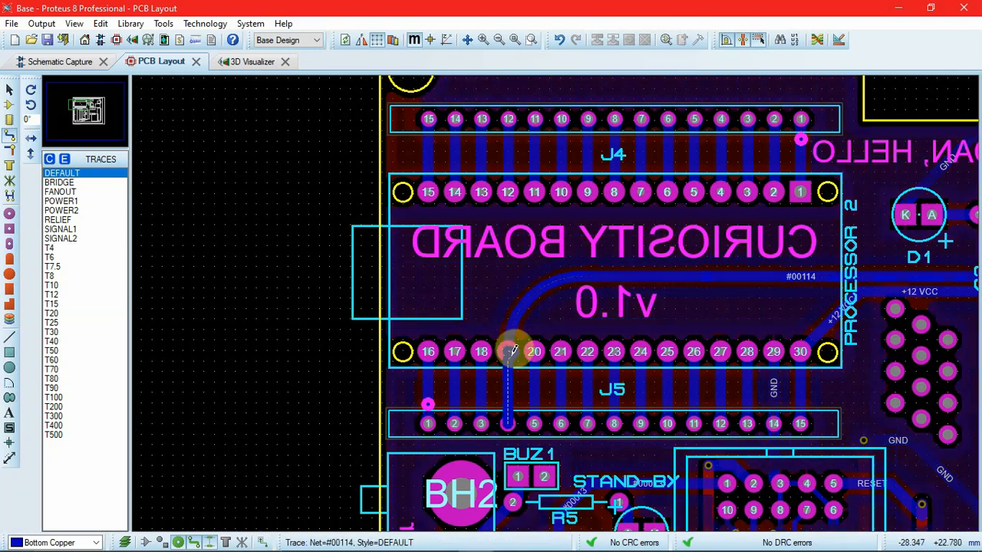
# Step: Route a curved Bottom Copper +12 VCC trace from pin 30 of Processor 2 to the existing bend and delete the old diagonal segment
pyautogui.scroll(-1, 767, 291)
pyautogui.scroll(1, 557, 299)
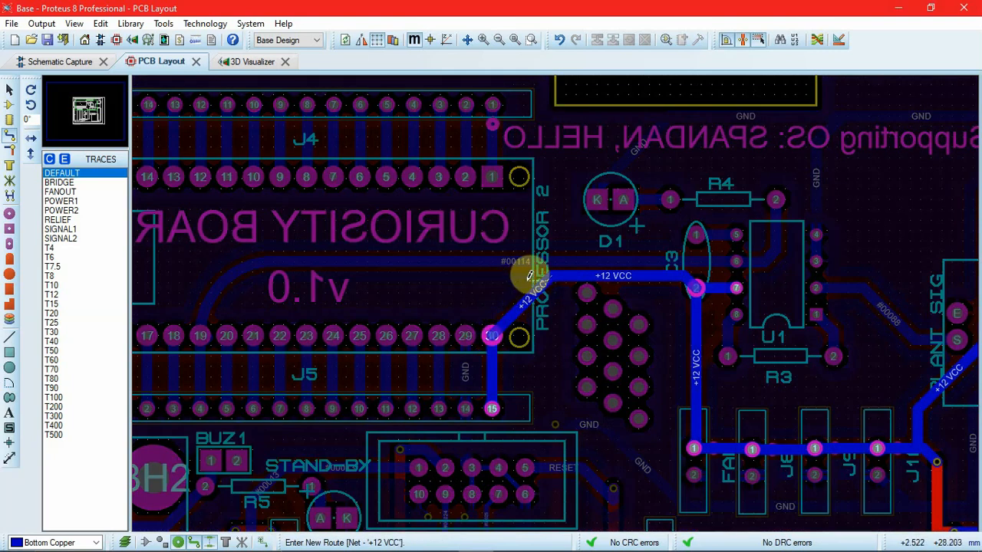
pyautogui.click(493, 326)
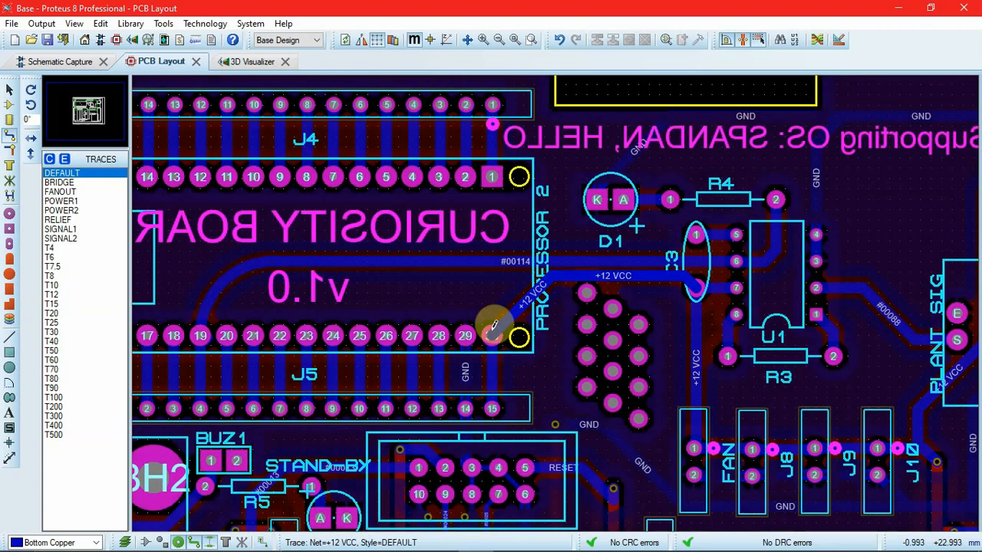
pyautogui.click(494, 329)
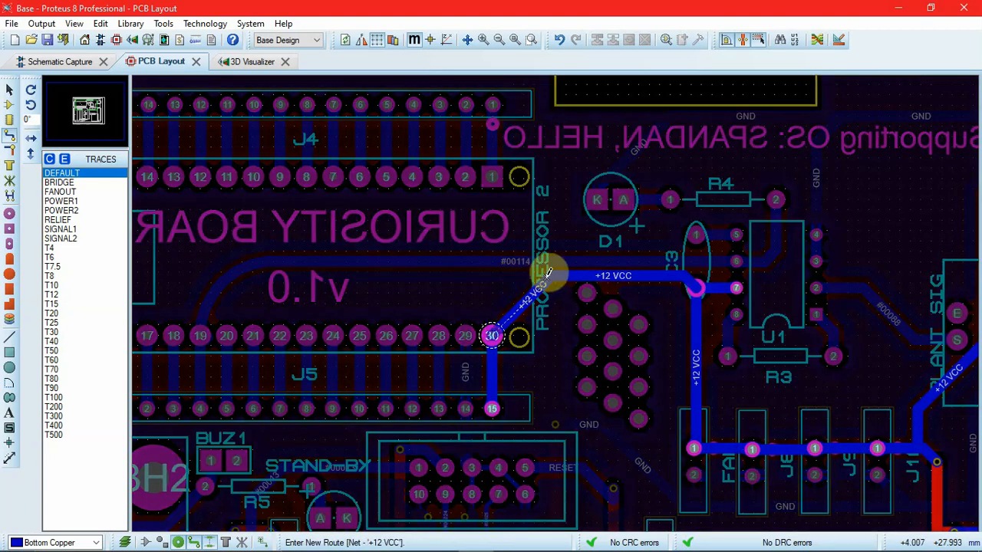
pyautogui.click(556, 273)
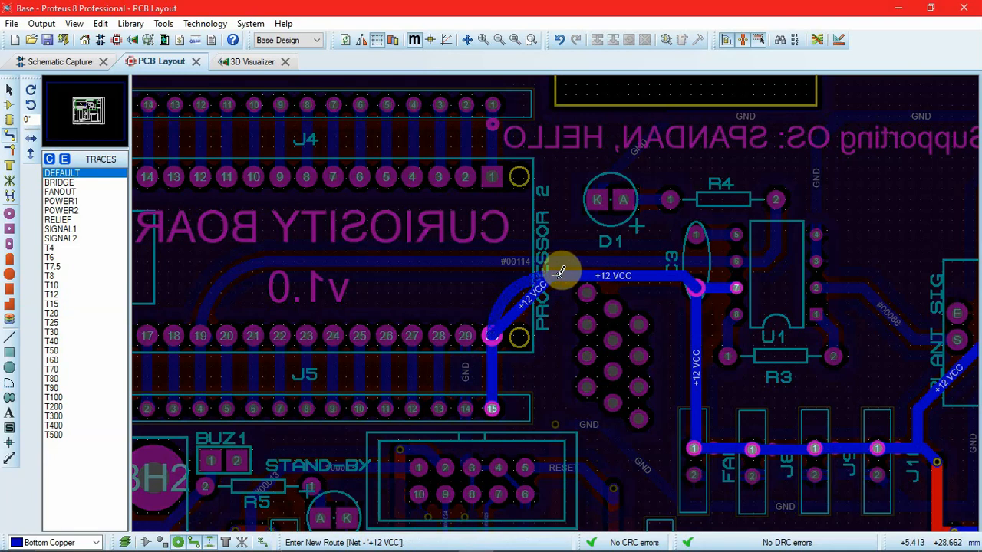
pyautogui.click(560, 270)
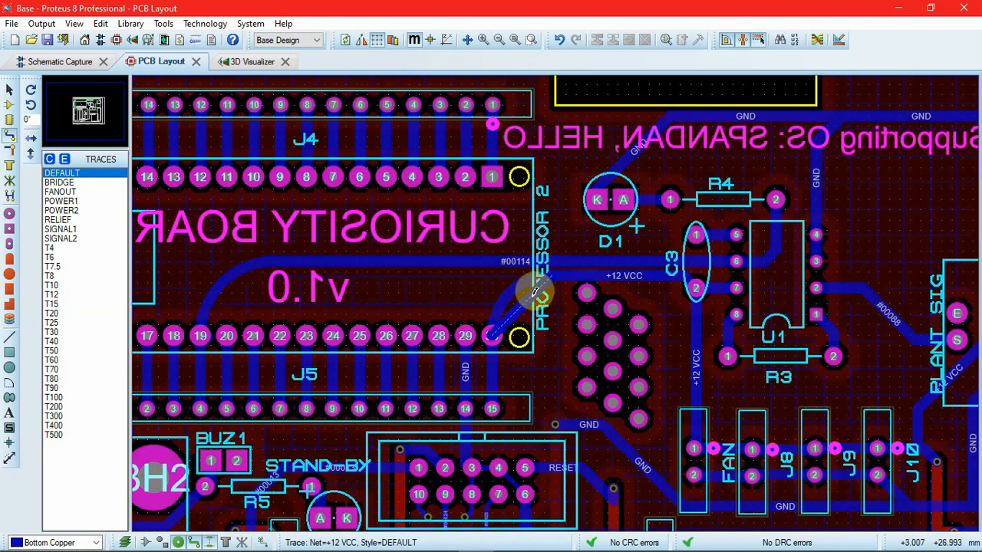
pyautogui.click(535, 290)
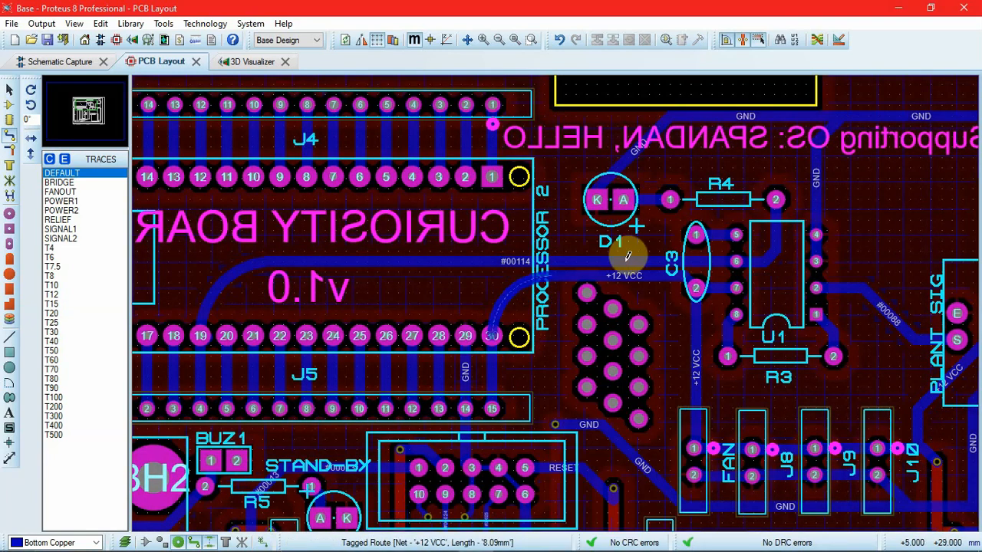
# Step: Check which interactive routing and trace automation options are enabled for the layout
pyautogui.scroll(-2, 617, 364)
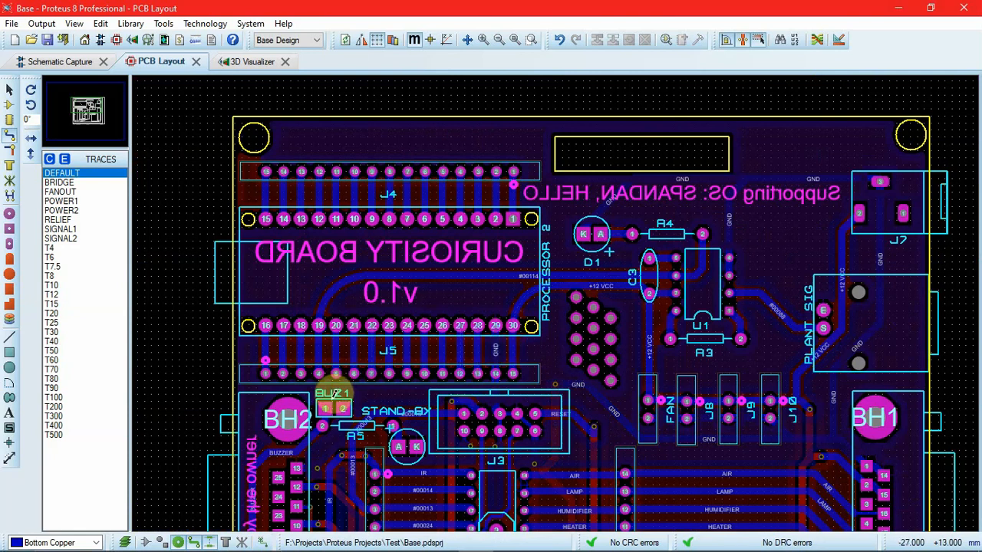
pyautogui.scroll(-1, 335, 393)
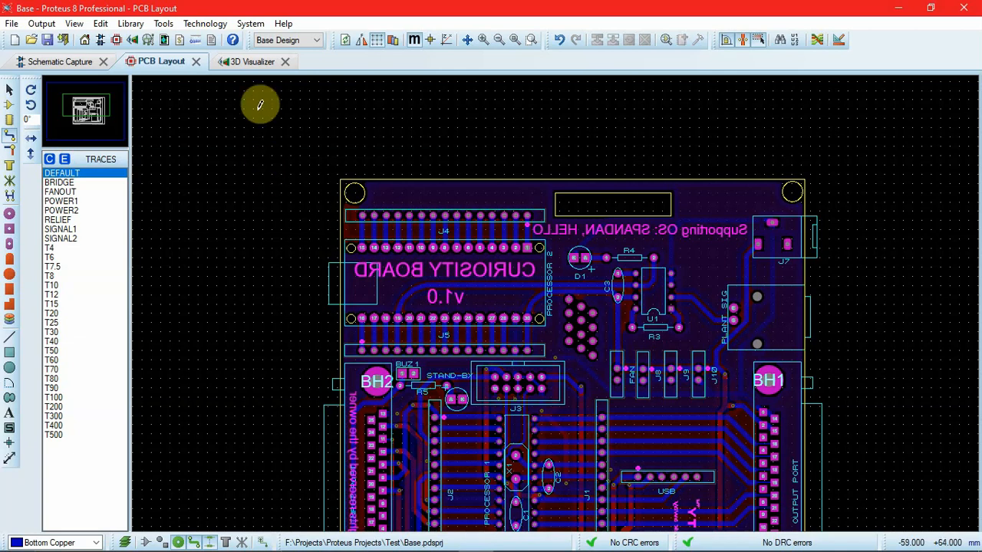
pyautogui.click(164, 24)
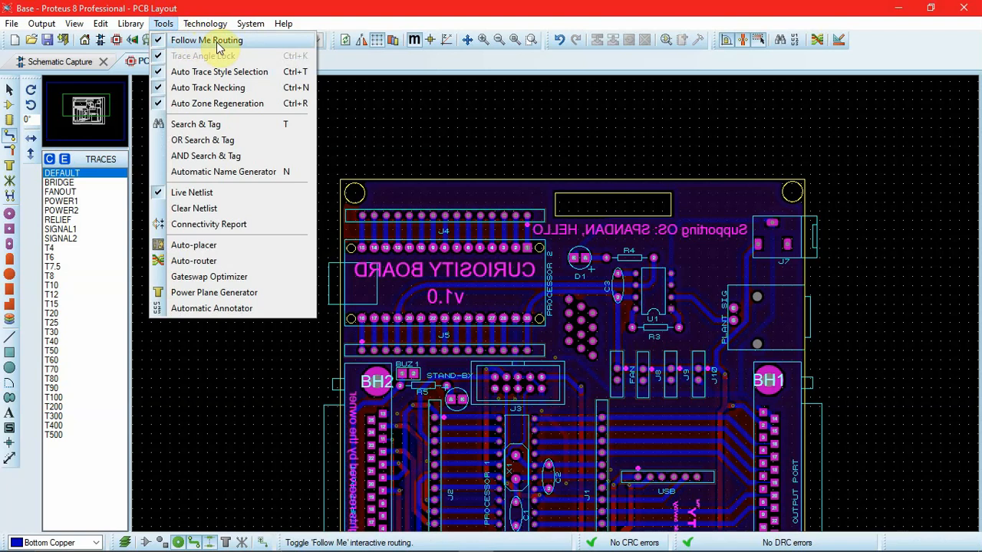
pyautogui.click(164, 25)
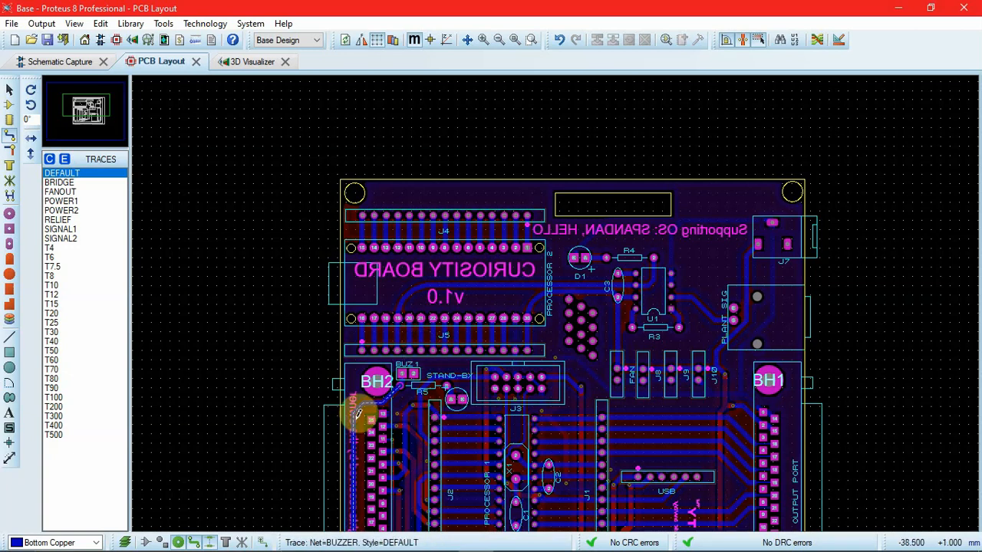
# Step: Examine where the traces between Processor 2 pins 16 to 30 and connector J5 join their pads
pyautogui.click(468, 350)
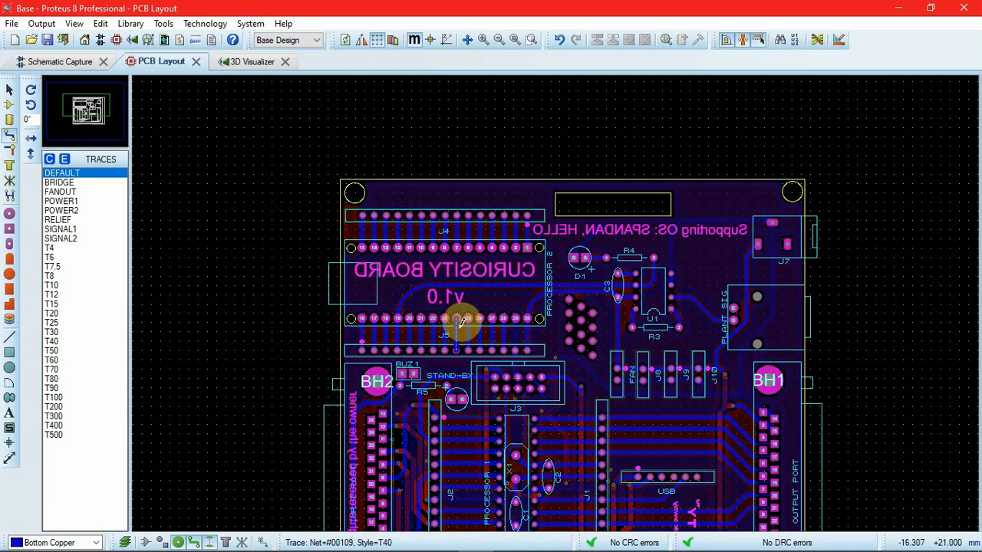
pyautogui.scroll(2, 427, 314)
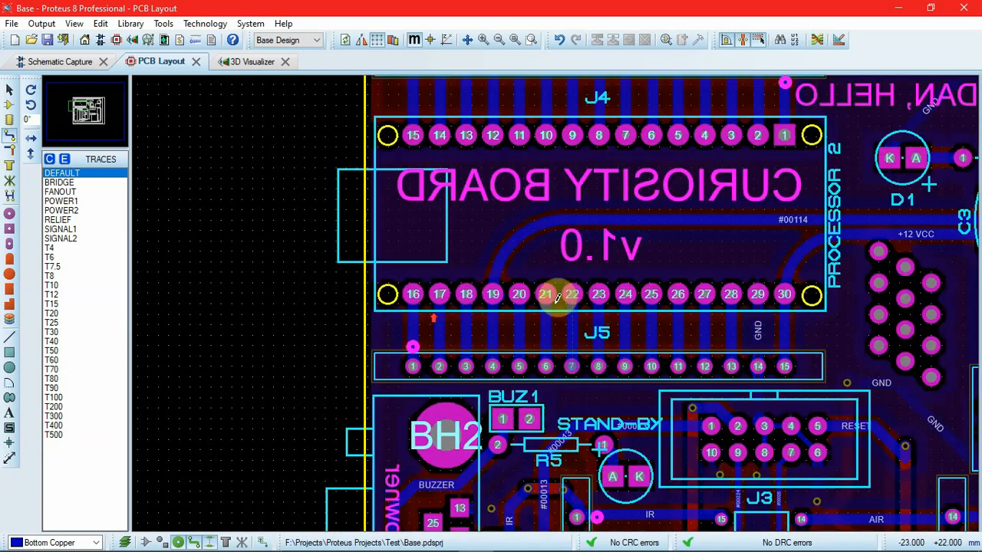
pyautogui.scroll(1, 527, 305)
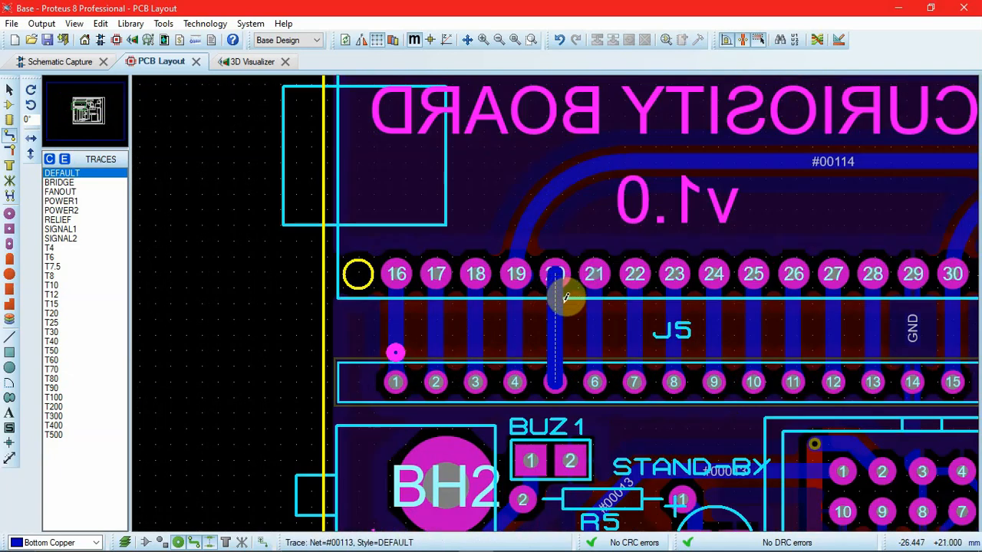
pyautogui.click(592, 281)
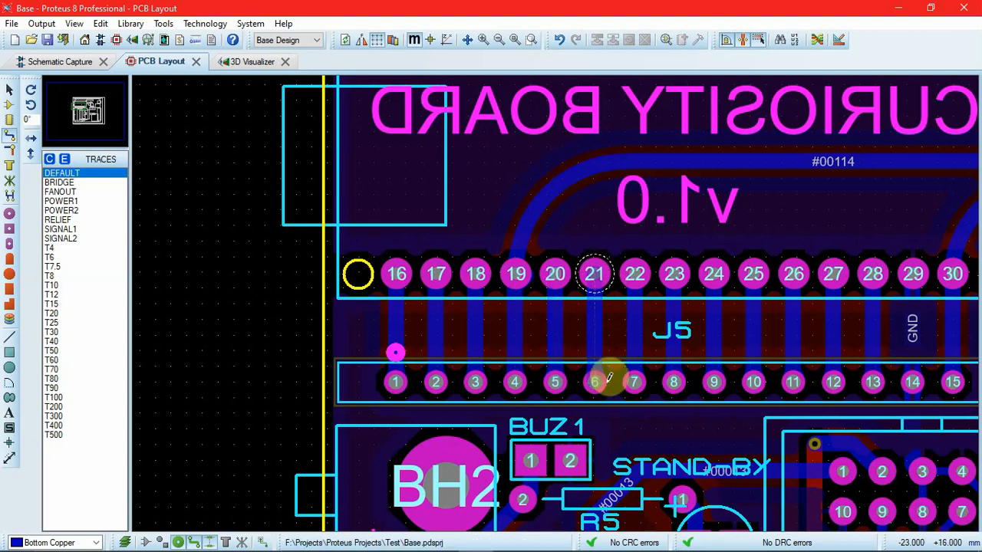
pyautogui.scroll(1, 593, 378)
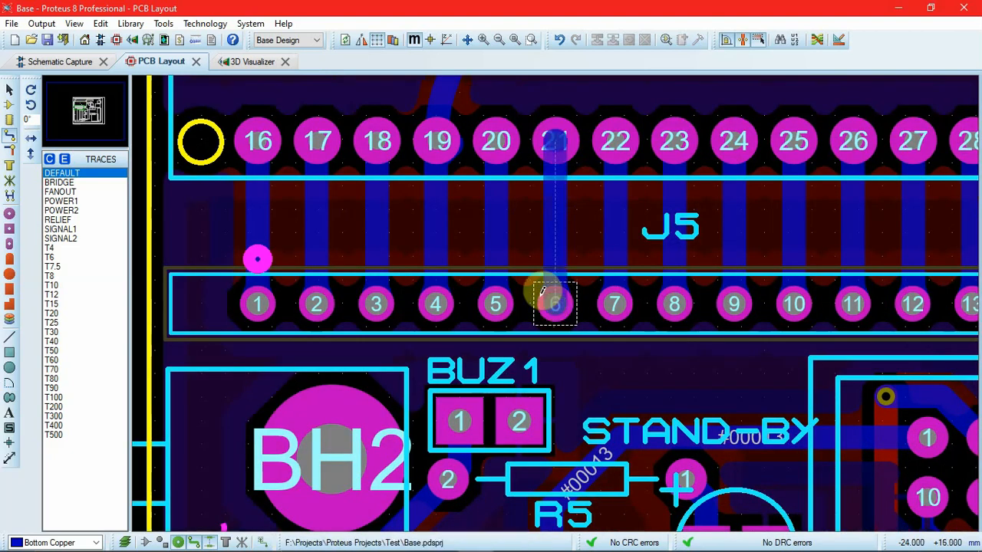
pyautogui.click(496, 295)
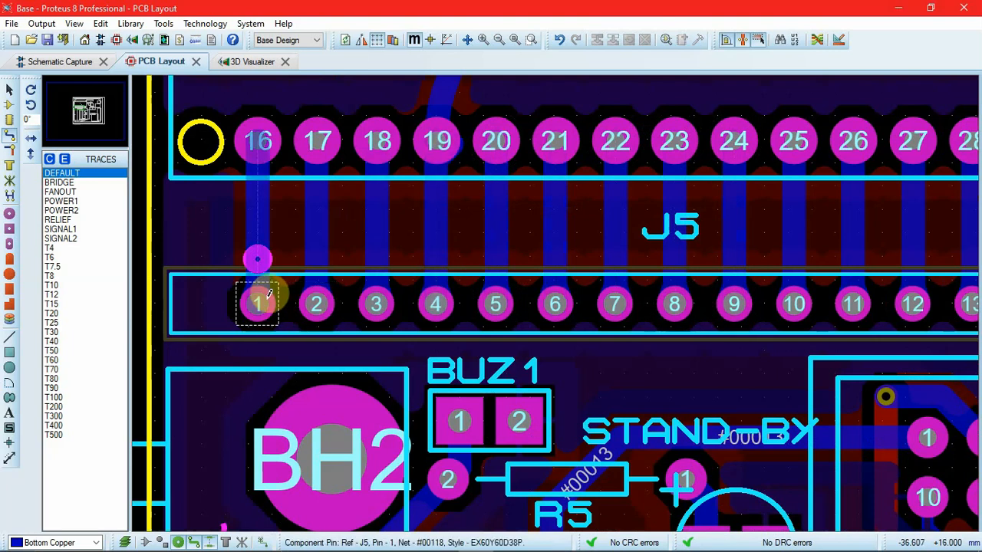
pyautogui.press('F7')
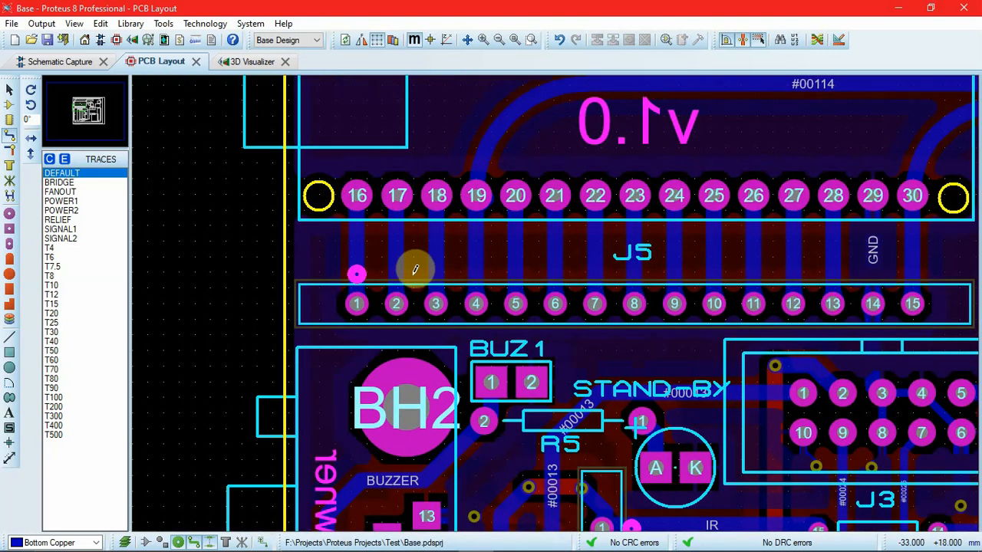
# Step: Configure teardropping with a maximum annular ring of 25th and a teardrop length of 25th, and apply it
pyautogui.click(207, 27)
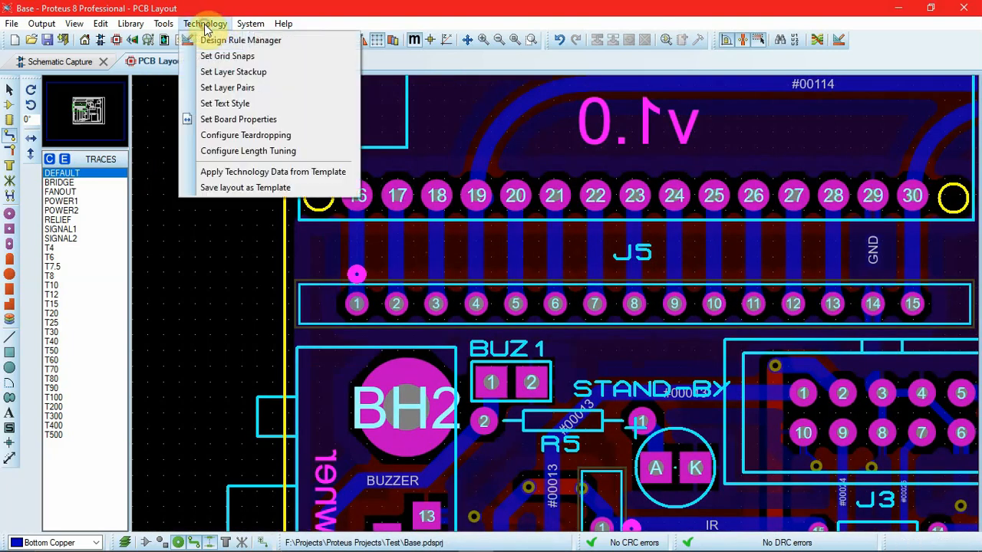
pyautogui.click(224, 137)
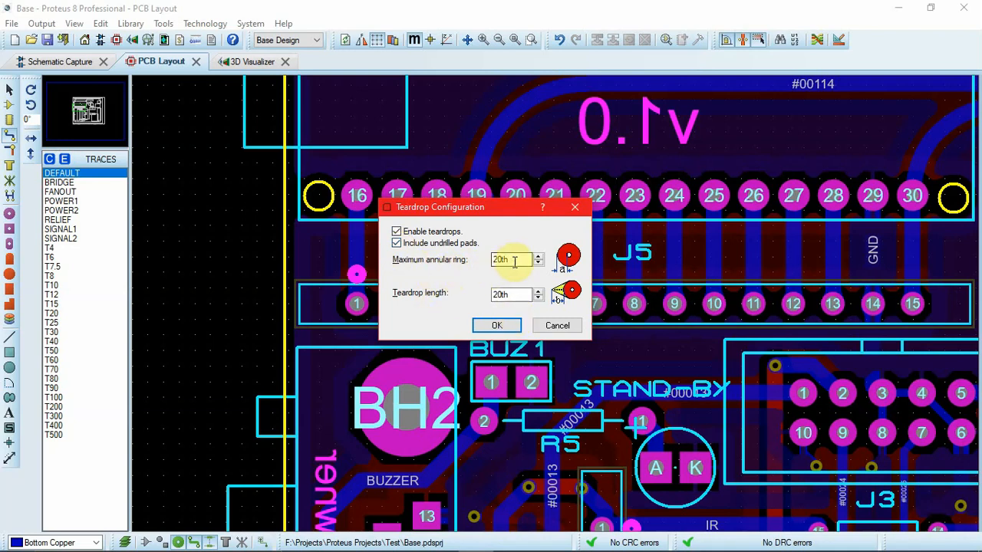
pyautogui.click(505, 295)
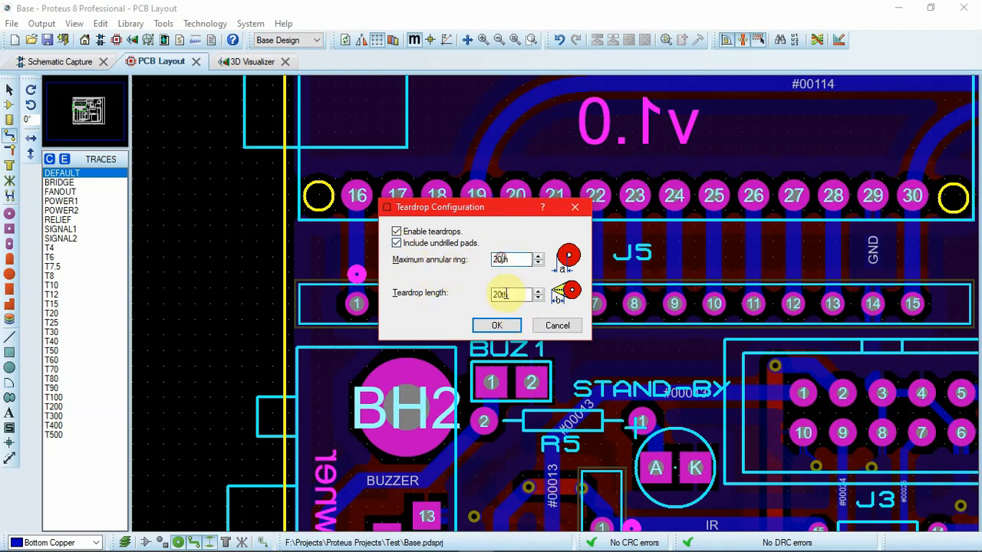
pyautogui.write('5t')
pyautogui.click(505, 298)
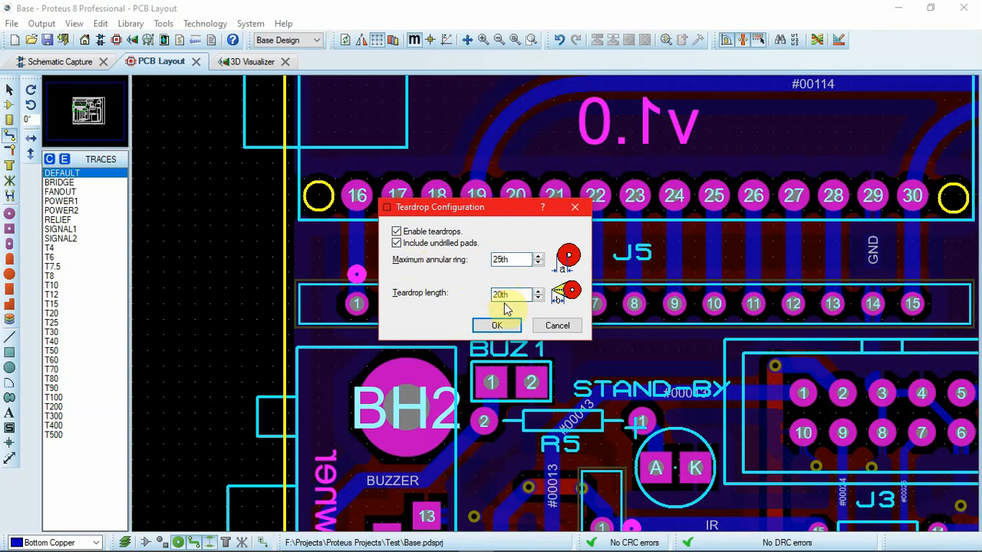
pyautogui.write('5t')
pyautogui.click(496, 325)
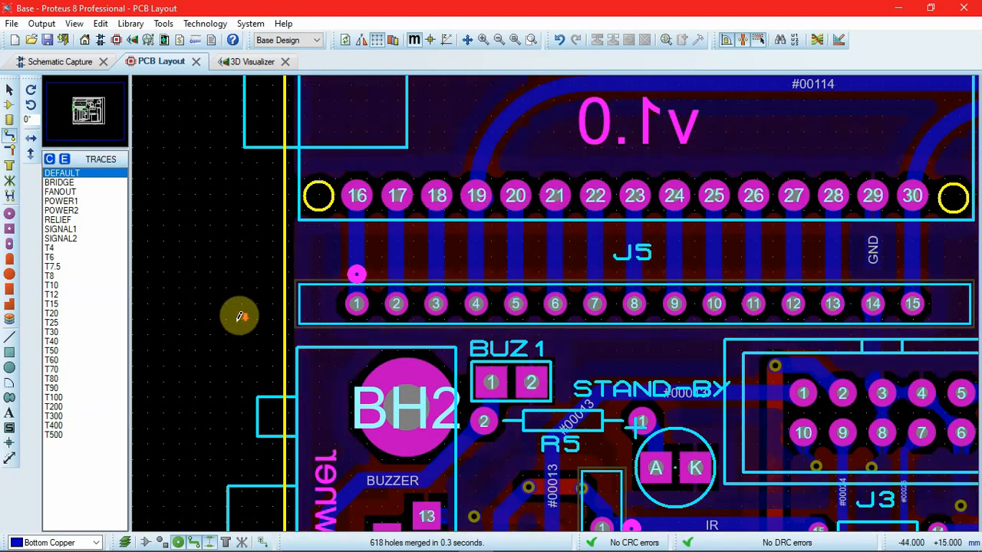
# Step: Inspect the teardrop shapes at the J5 pads up close
pyautogui.press('F7')
pyautogui.scroll(5, 427, 345)
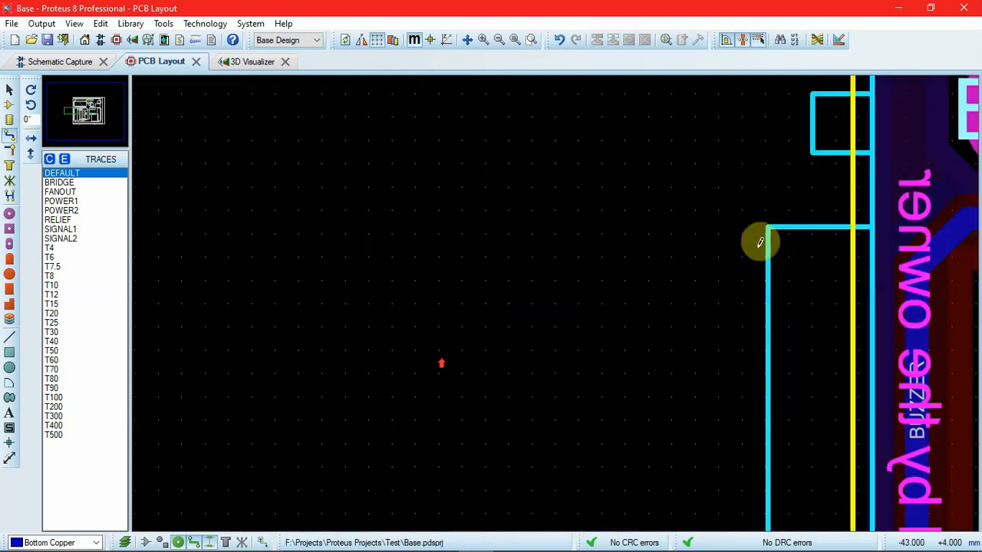
pyautogui.scroll(-4, 760, 241)
pyautogui.scroll(3, 772, 138)
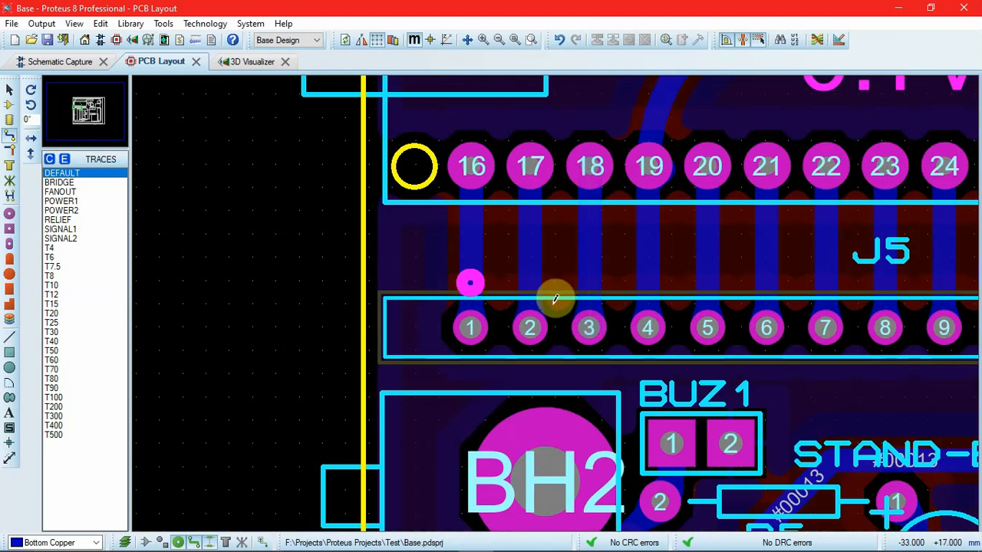
pyautogui.click(734, 149)
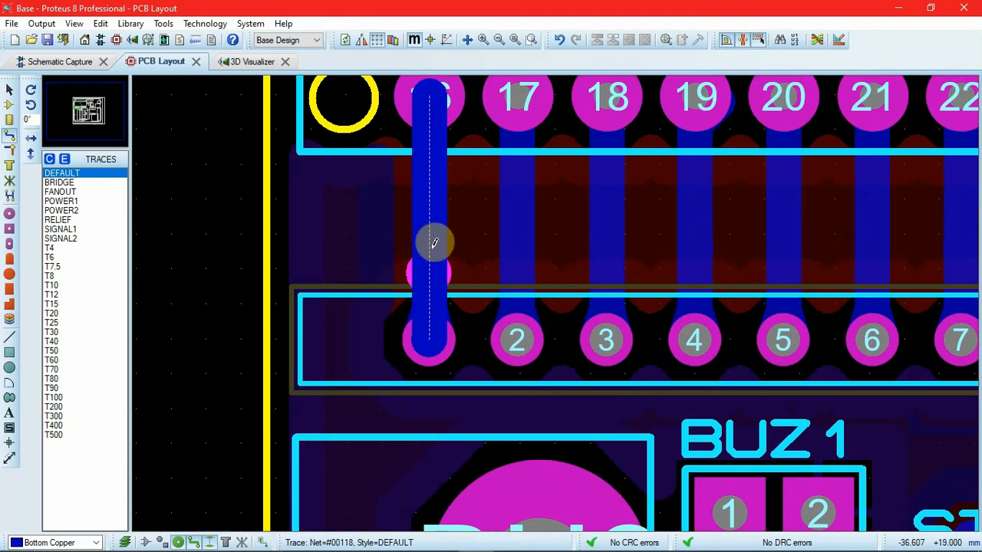
# Step: Change the trace style to T10 for the four traces linking J5 pins 1 to 4 with Processor 2 pins 16 to 19
pyautogui.click(13, 92)
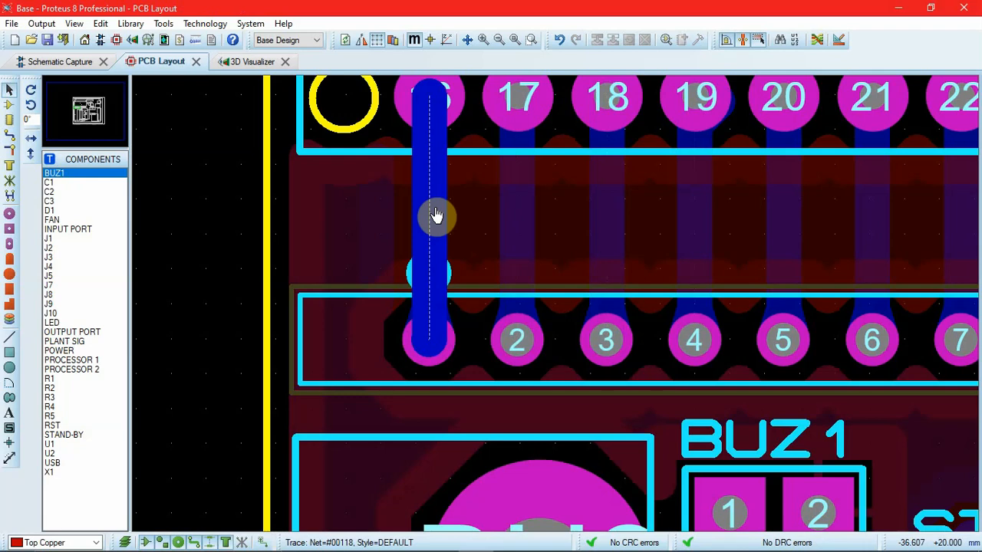
pyautogui.click(435, 214)
pyautogui.keyDown('ctrl'); pyautogui.click(507, 222); pyautogui.keyUp('ctrl')
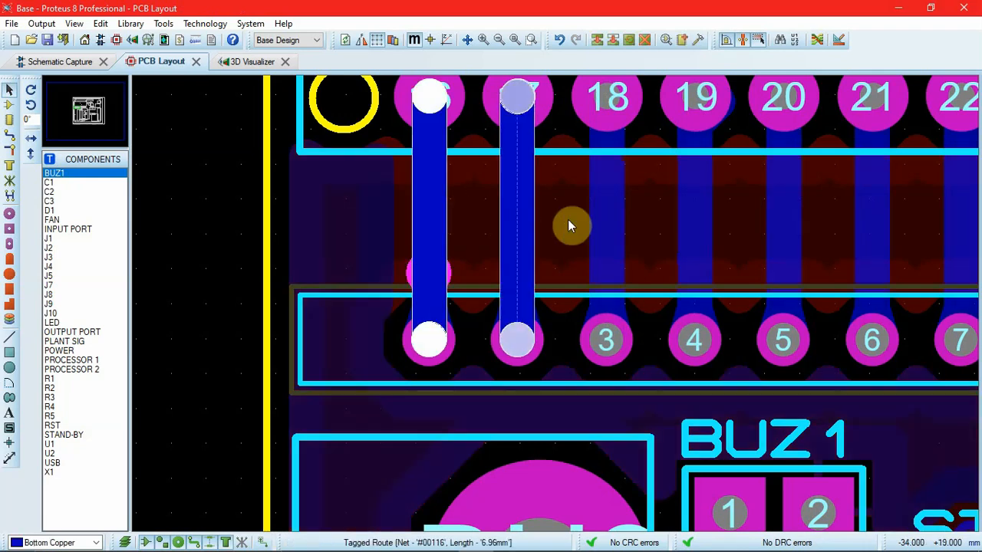
pyautogui.keyDown('ctrl'); pyautogui.click(599, 230); pyautogui.keyUp('ctrl')
pyautogui.keyDown('ctrl'); pyautogui.click(692, 233); pyautogui.keyUp('ctrl')
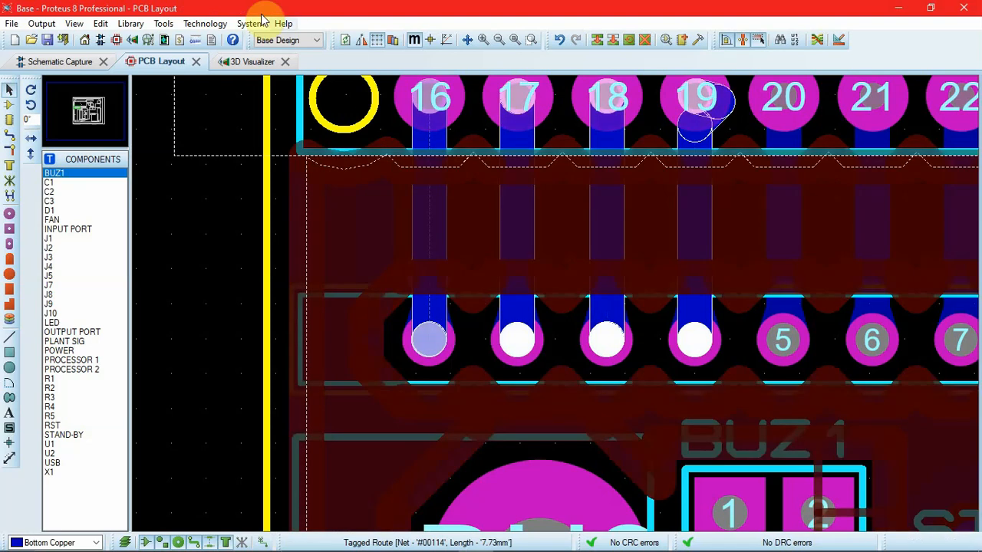
pyautogui.rightClick(434, 240)
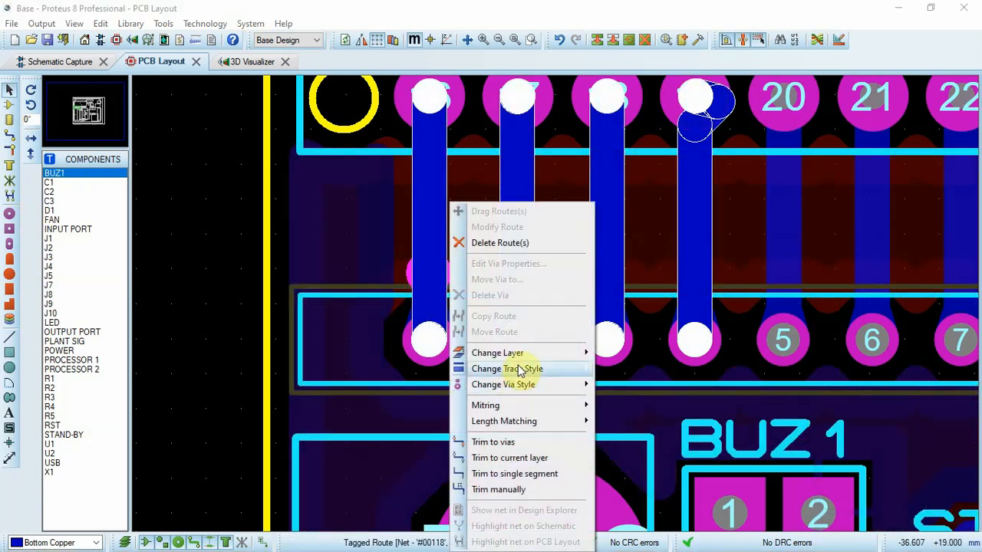
pyautogui.moveTo(569, 372)
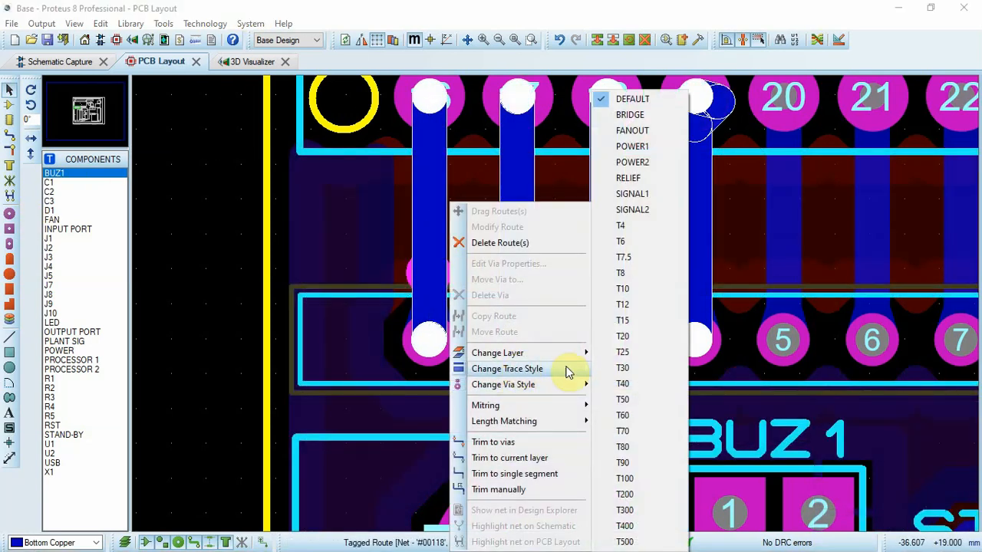
pyautogui.click(626, 295)
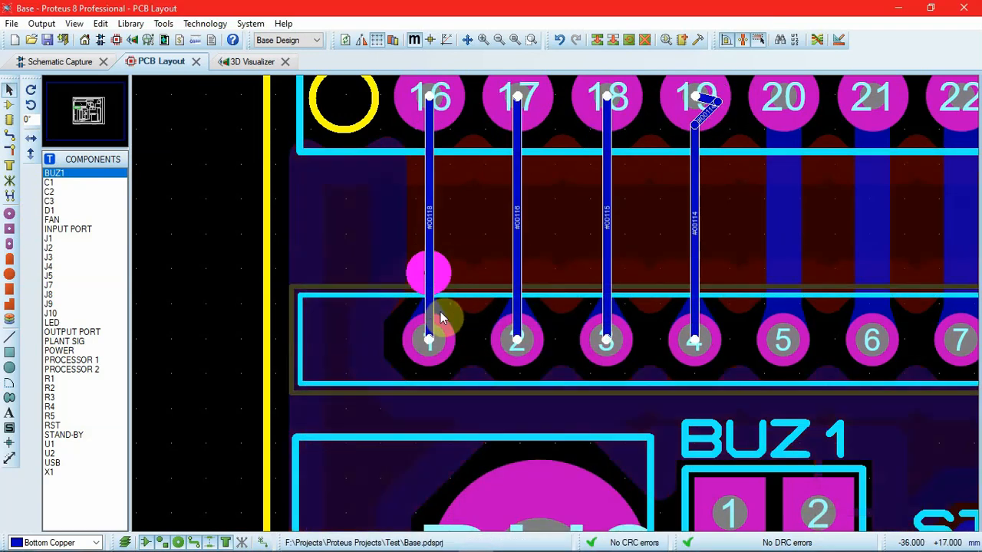
# Step: Examine the teardrops where the T10 traces meet the J5 pins, and return to an overview of the board
pyautogui.scroll(2, 431, 314)
pyautogui.scroll(1, 552, 298)
pyautogui.scroll(-1, 552, 320)
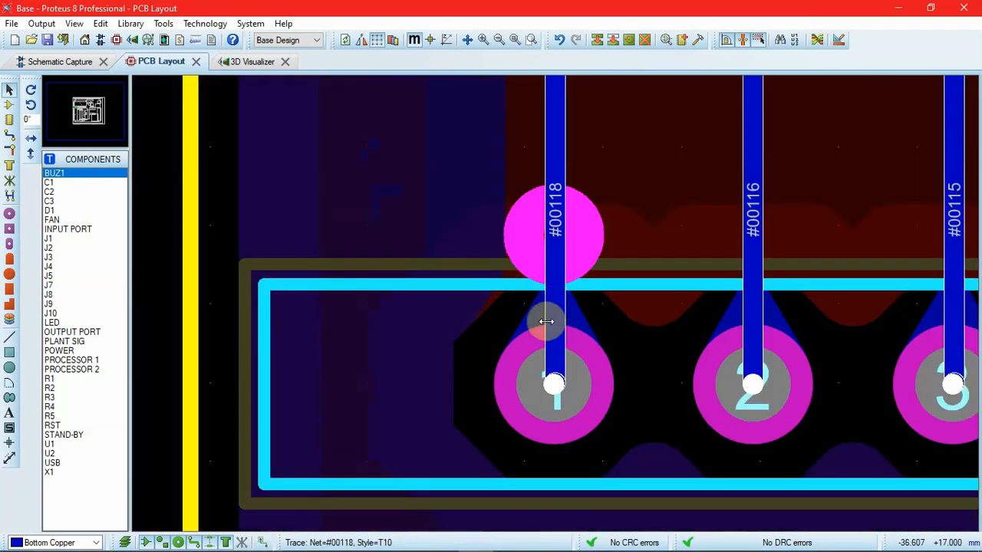
pyautogui.click(516, 366)
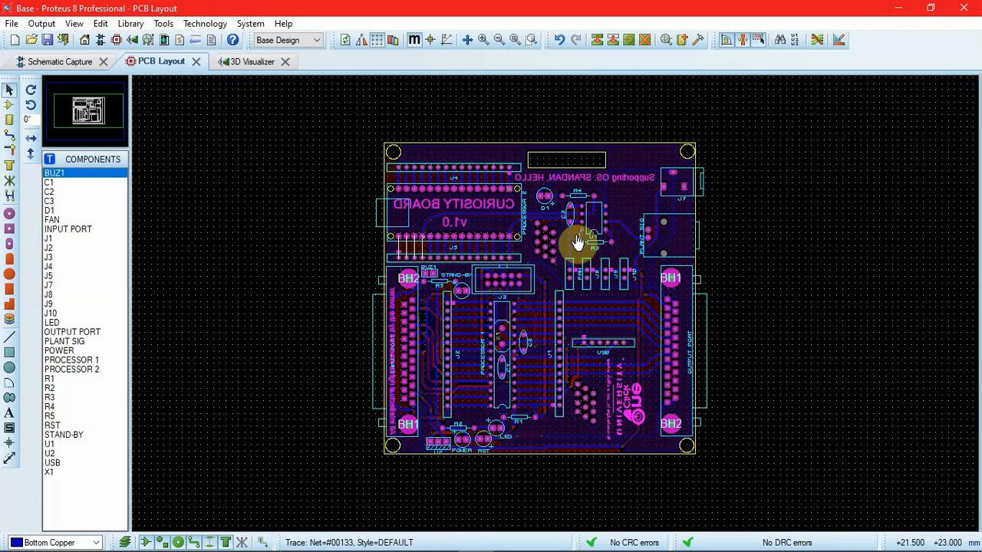
pyautogui.scroll(3, 559, 307)
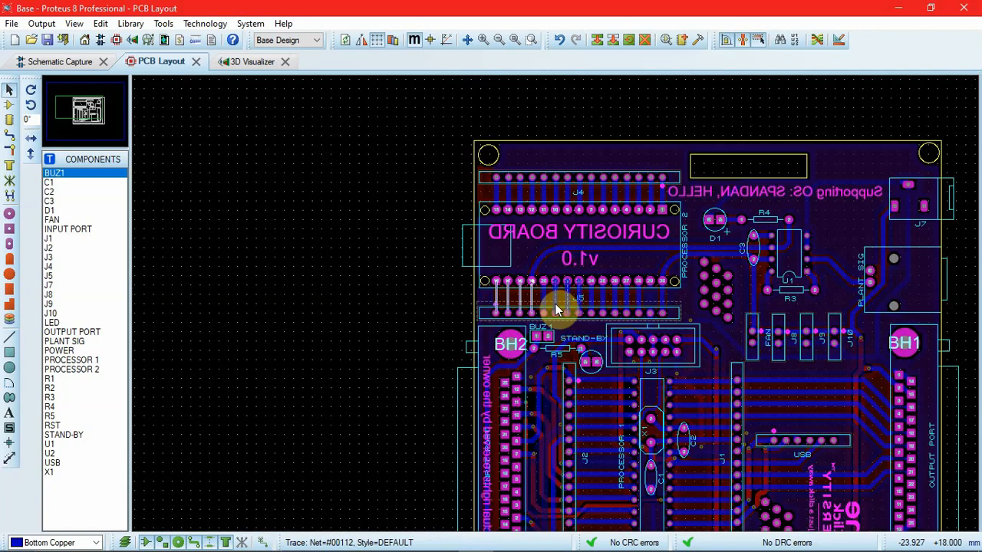
# Step: Check the route lengths of the two traces linking J5 pins 3 and 4 with Processor 2 pins 18 and 19
pyautogui.scroll(2, 554, 304)
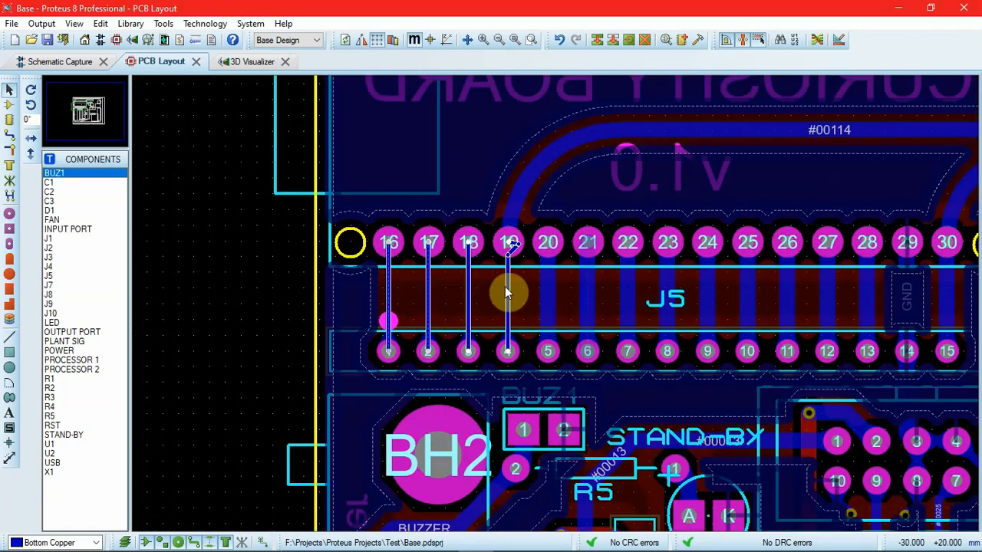
pyautogui.click(257, 294)
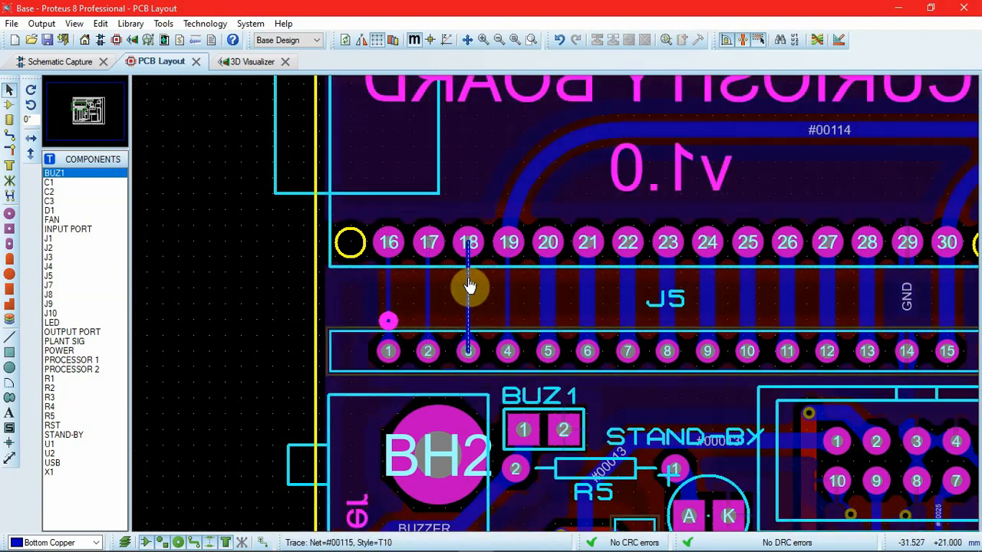
pyautogui.click(470, 287)
pyautogui.keyDown('ctrl'); pyautogui.click(508, 286); pyautogui.keyUp('ctrl')
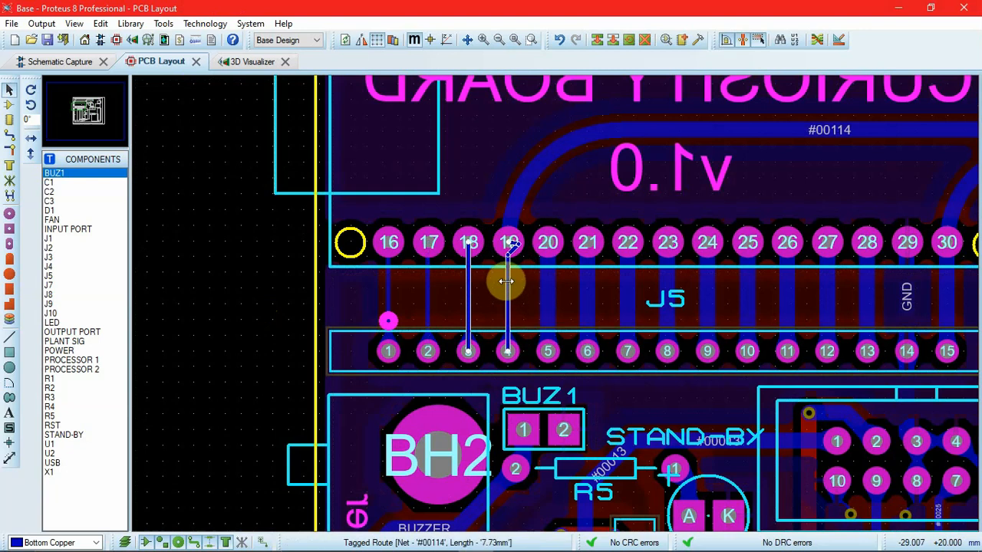
# Step: Review the length tuning settings for serpentine size, cap style, length tolerance and uniform height, and accept them as they are
pyautogui.click(204, 24)
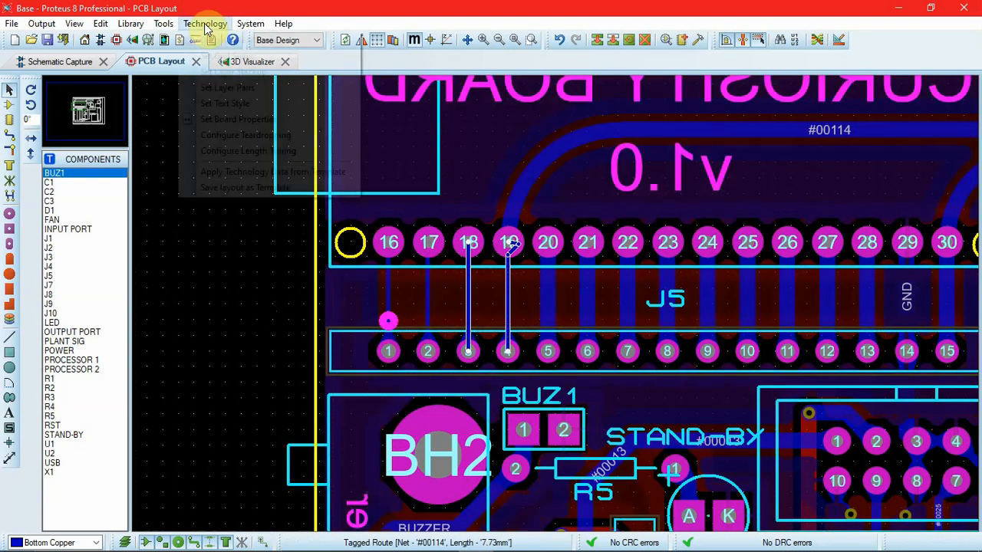
pyautogui.click(244, 157)
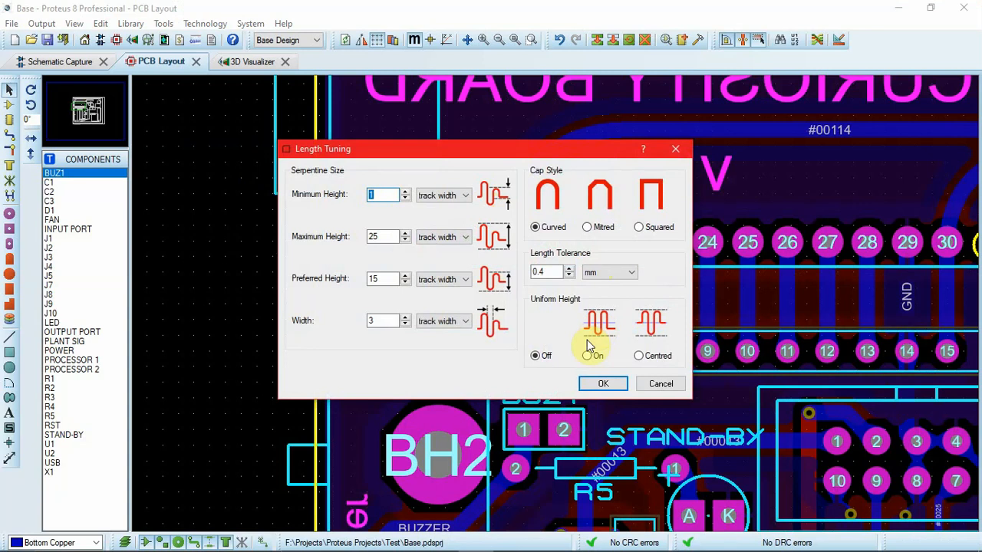
pyautogui.click(600, 385)
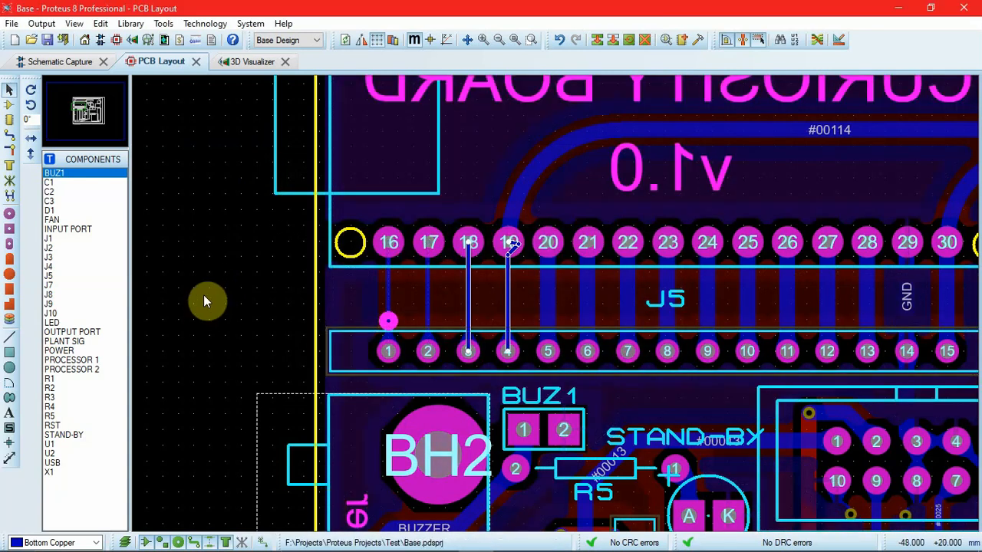
# Step: Match the route lengths of the three traces linking J5 pins 2 to 4 with Processor 2 pins 17 to 19, and return to the whole-board view
pyautogui.click(468, 293)
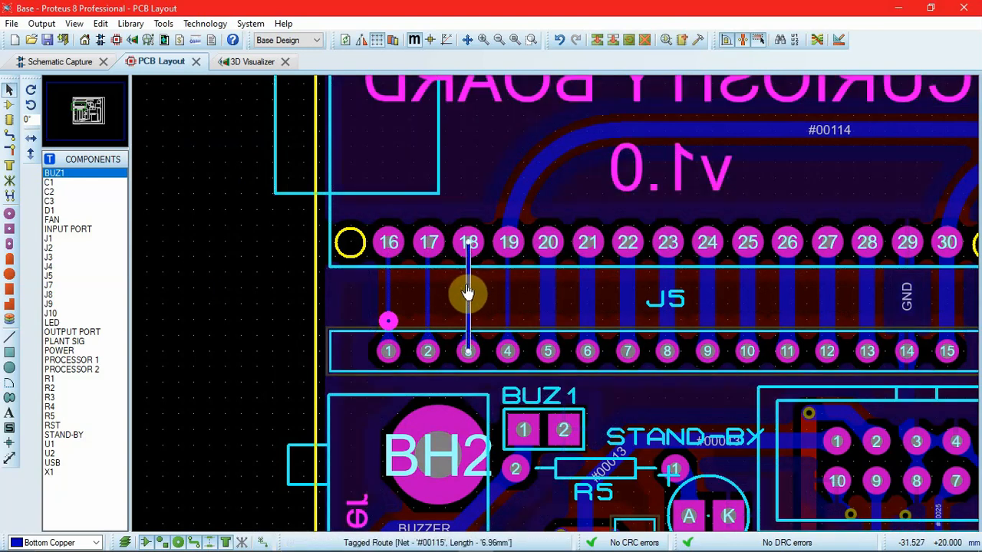
pyautogui.keyDown('ctrl'); pyautogui.click(507, 302); pyautogui.keyUp('ctrl')
pyautogui.keyDown('ctrl'); pyautogui.click(427, 311); pyautogui.keyUp('ctrl')
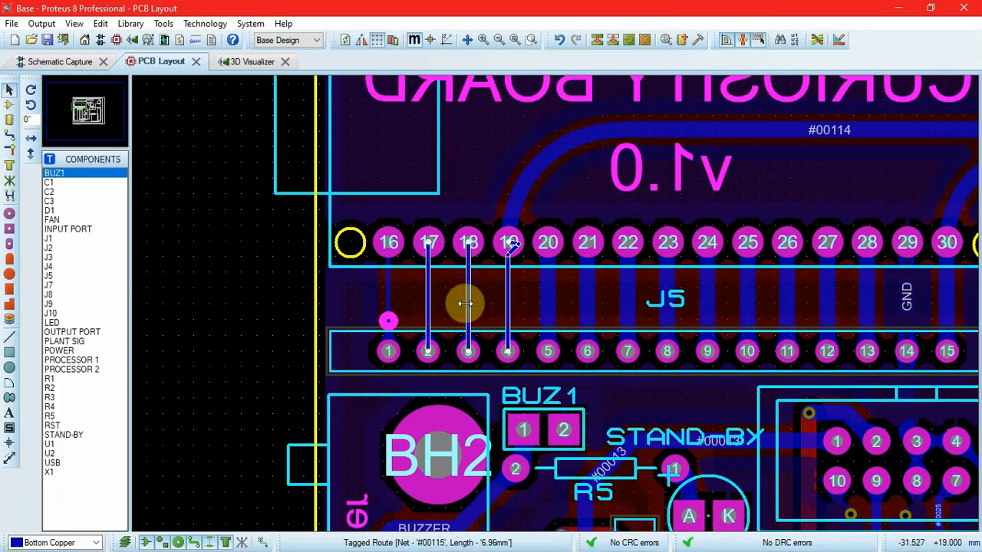
pyautogui.rightClick(466, 311)
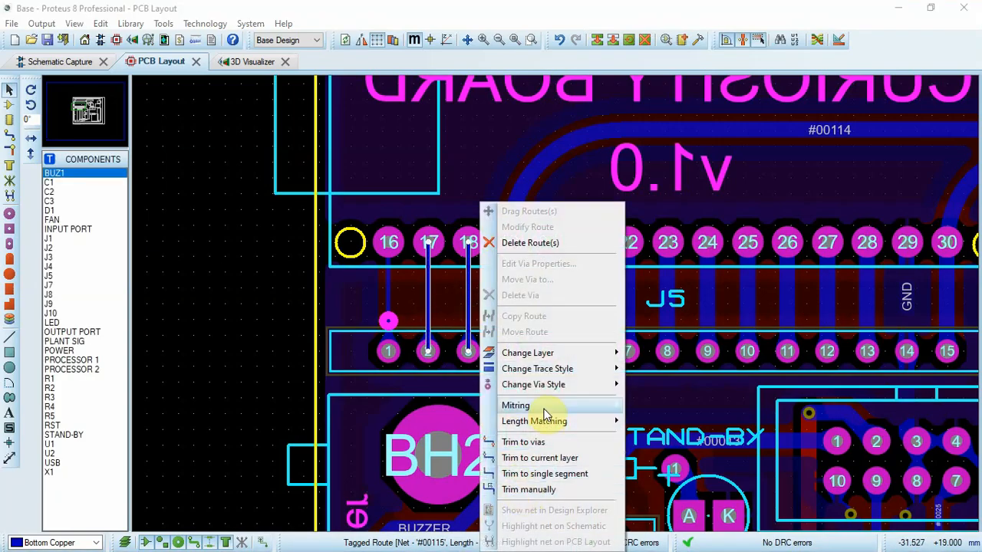
pyautogui.moveTo(548, 427)
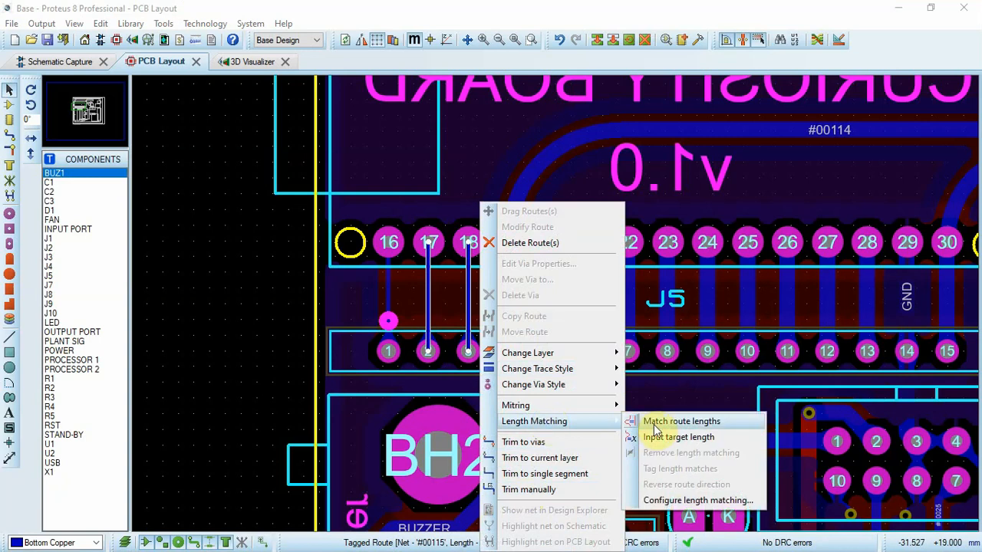
pyautogui.click(655, 424)
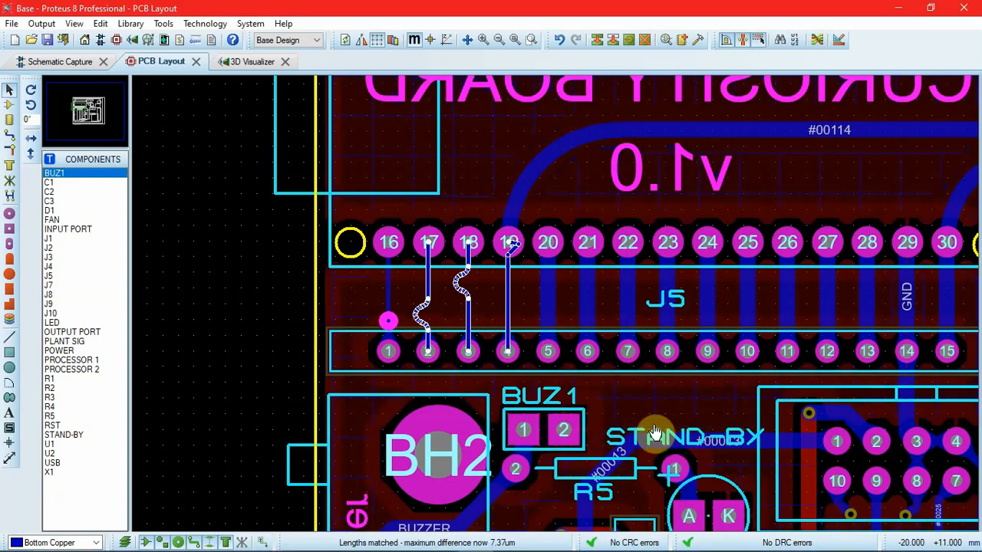
pyautogui.click(225, 280)
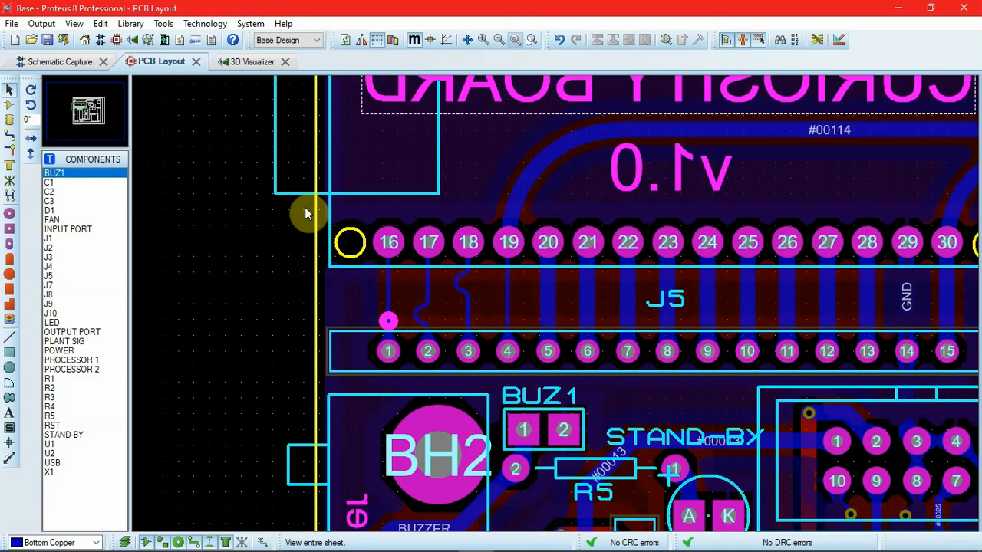
pyautogui.press('F8')
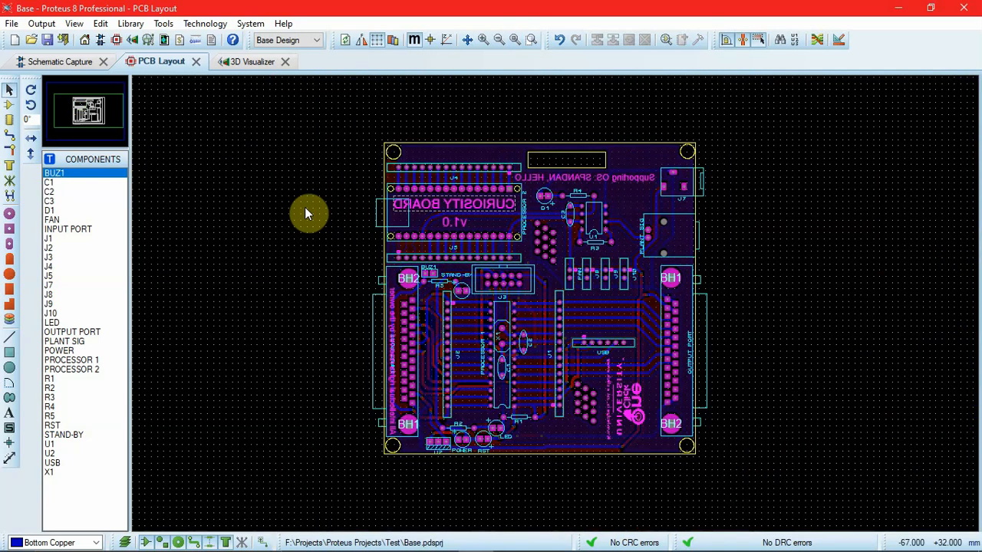